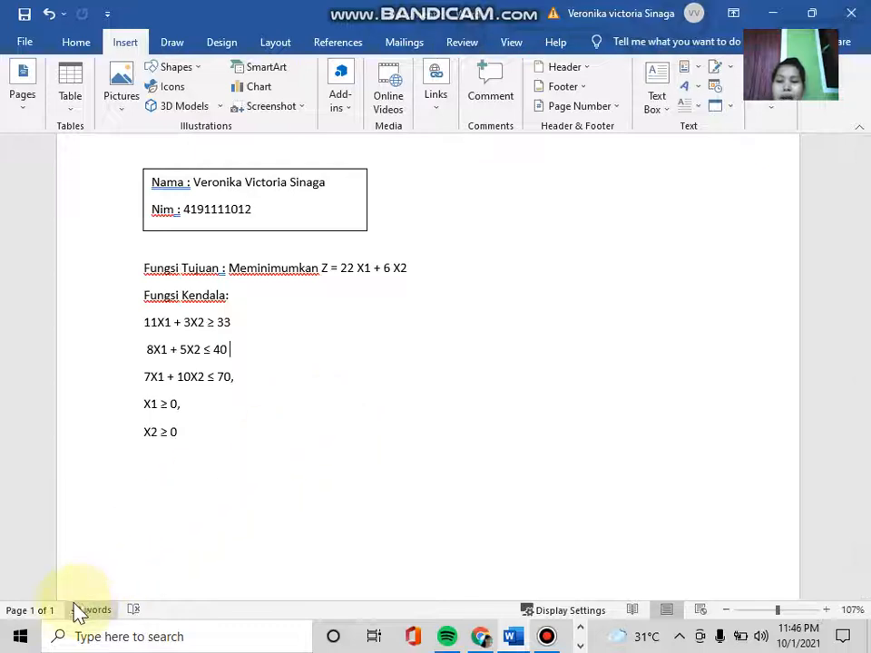
- Launch TORA and open the input screen for a new Linear Programming problem in decimal notation
click(18, 638)
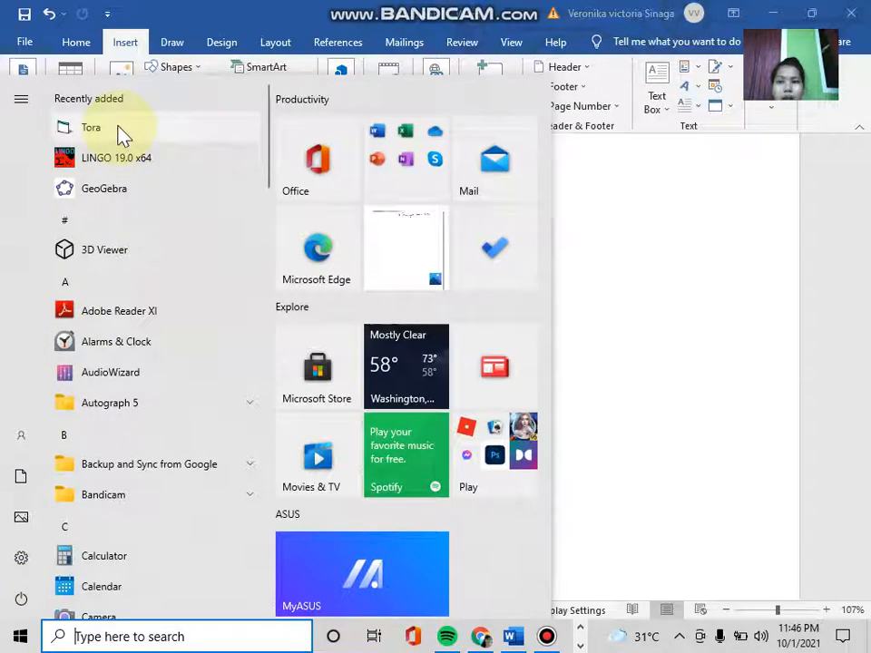
click(117, 133)
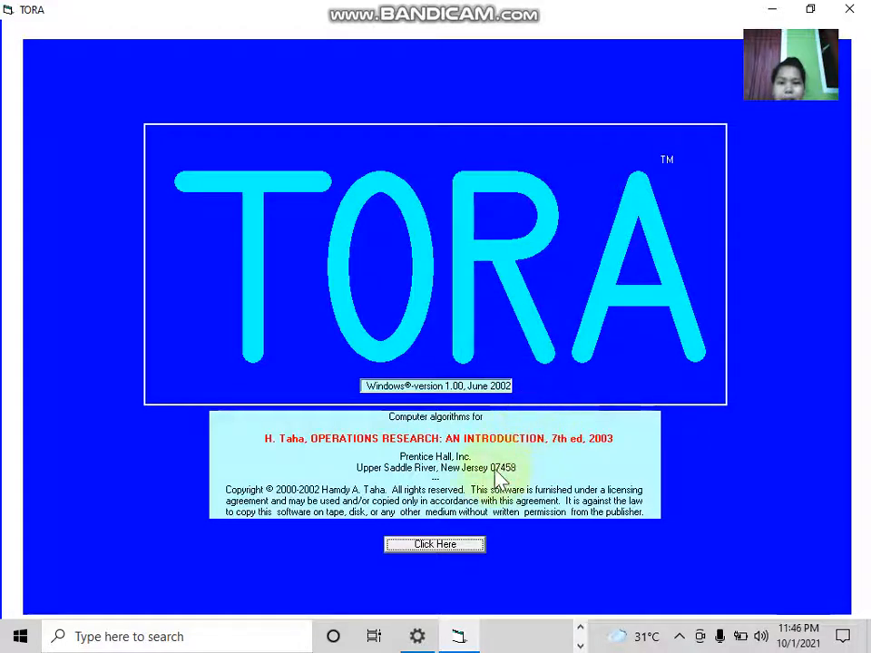
click(453, 556)
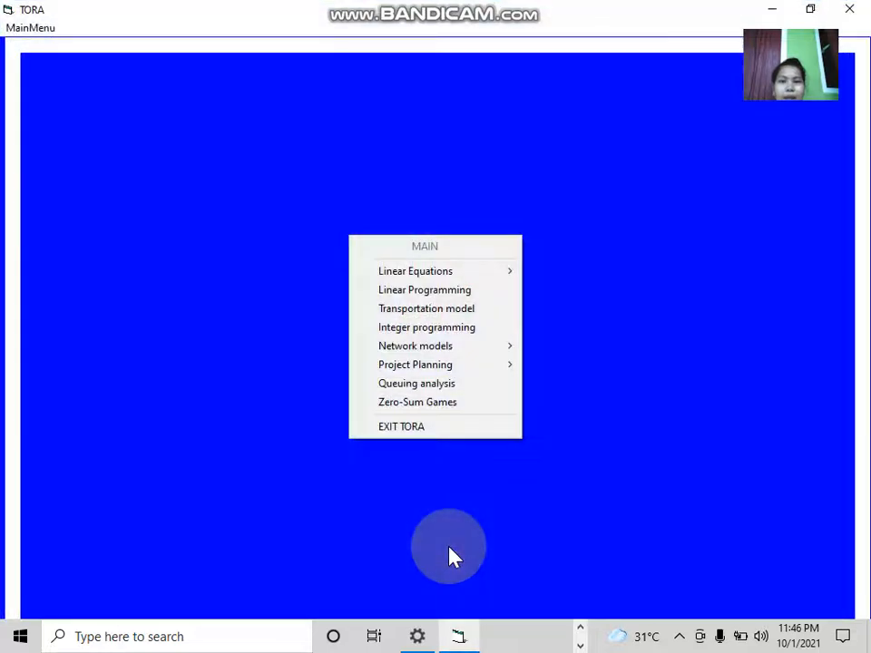
click(490, 299)
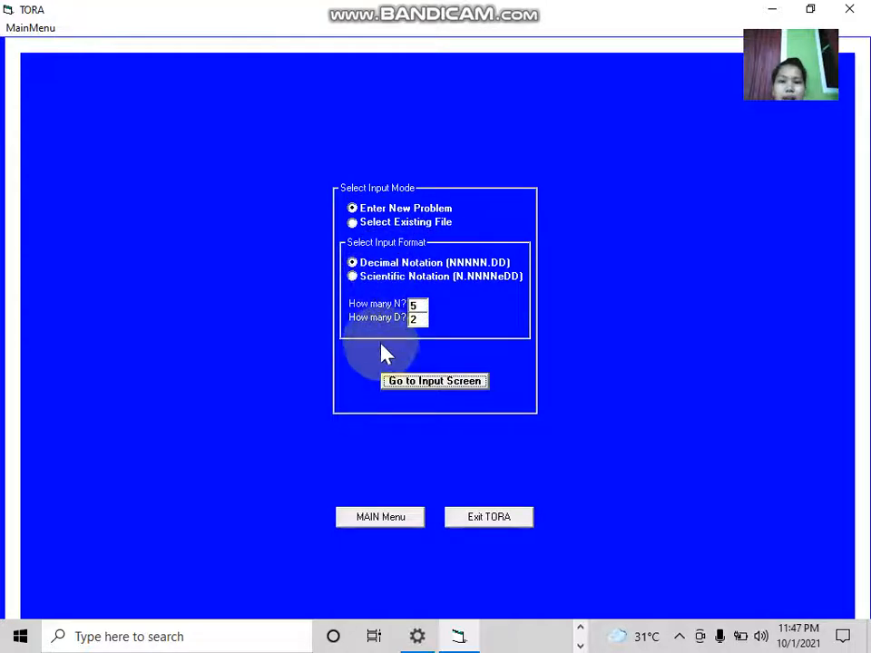
click(430, 382)
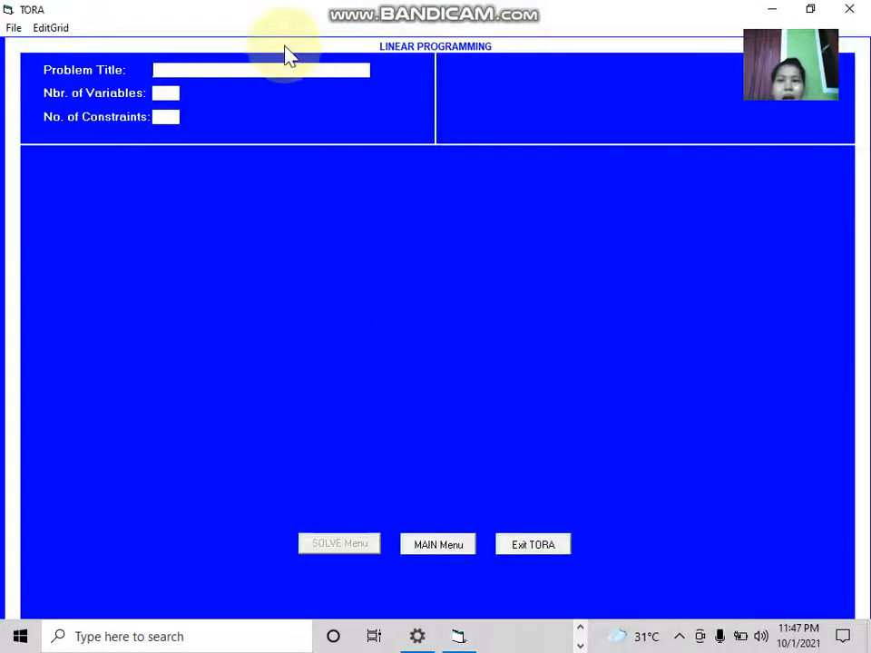
- Enter "METODE SIMPLEKS (MINIMUM)" as the problem title
click(228, 74)
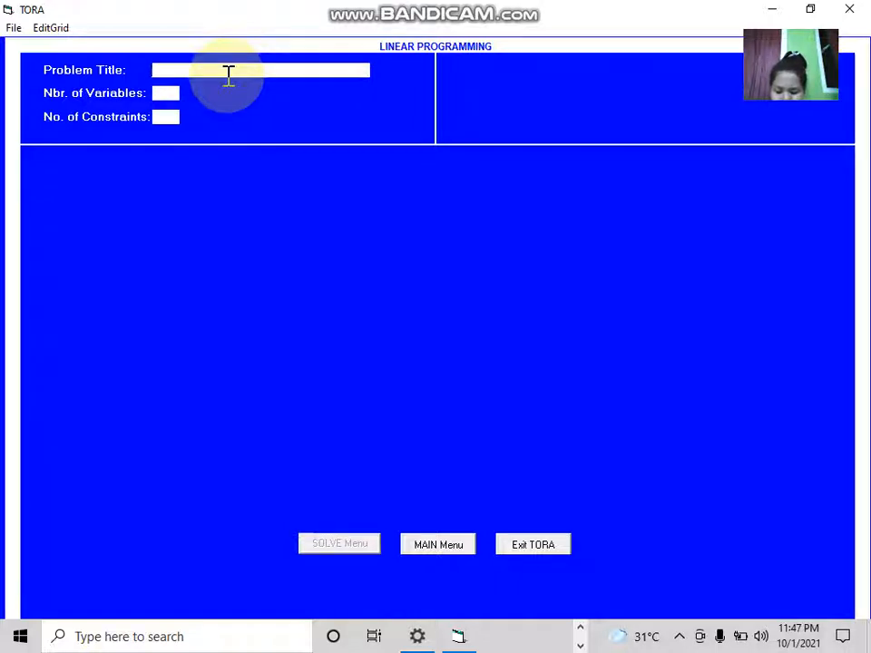
text(m)
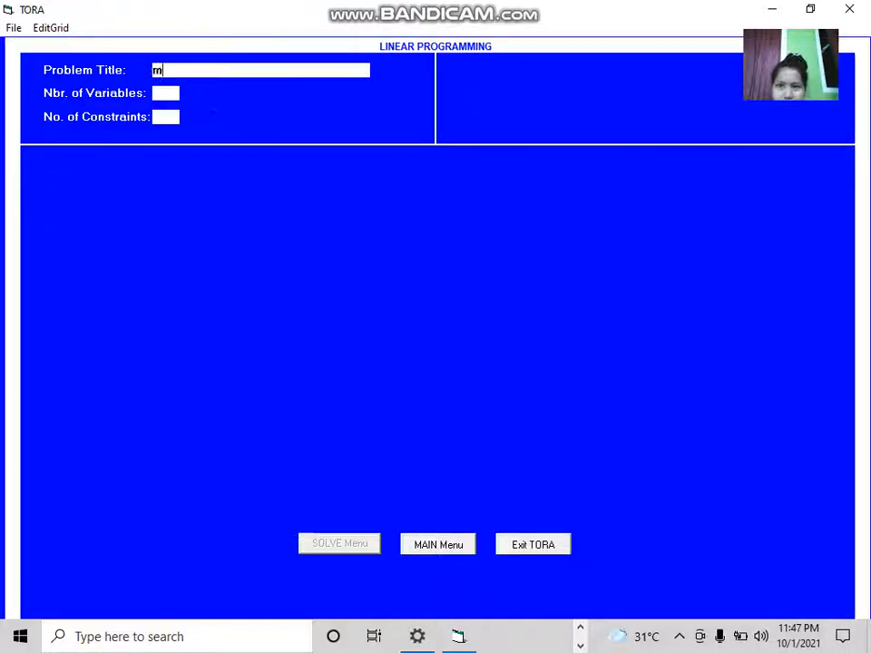
key(BackSpace)
text(ME)
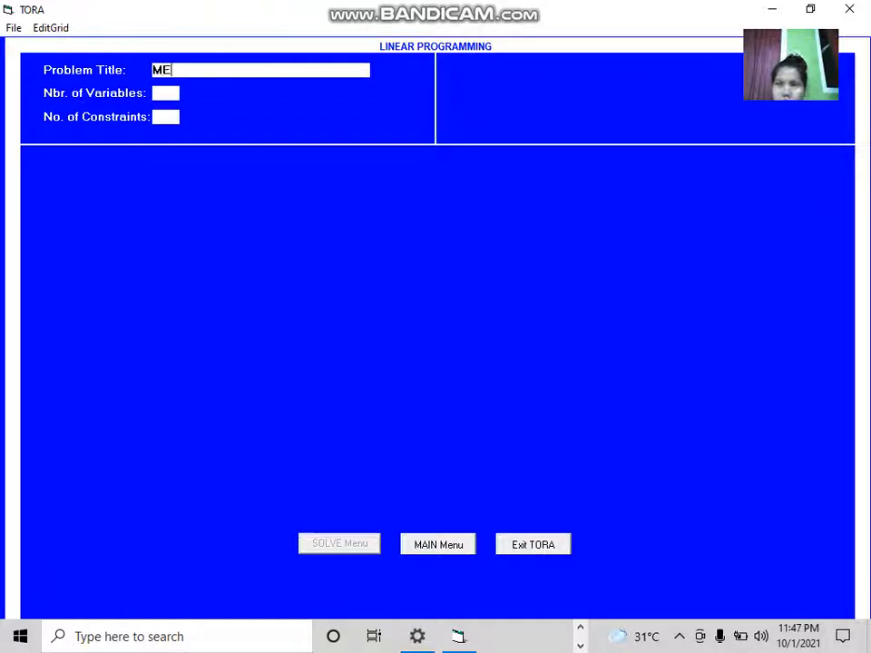
text(TODE SIMPLEKS)
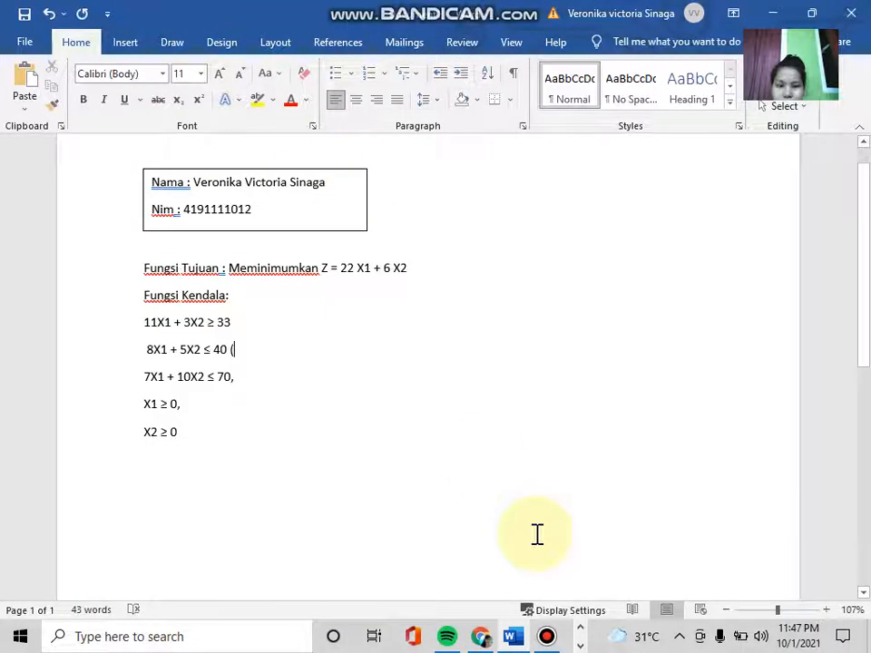
click(581, 646)
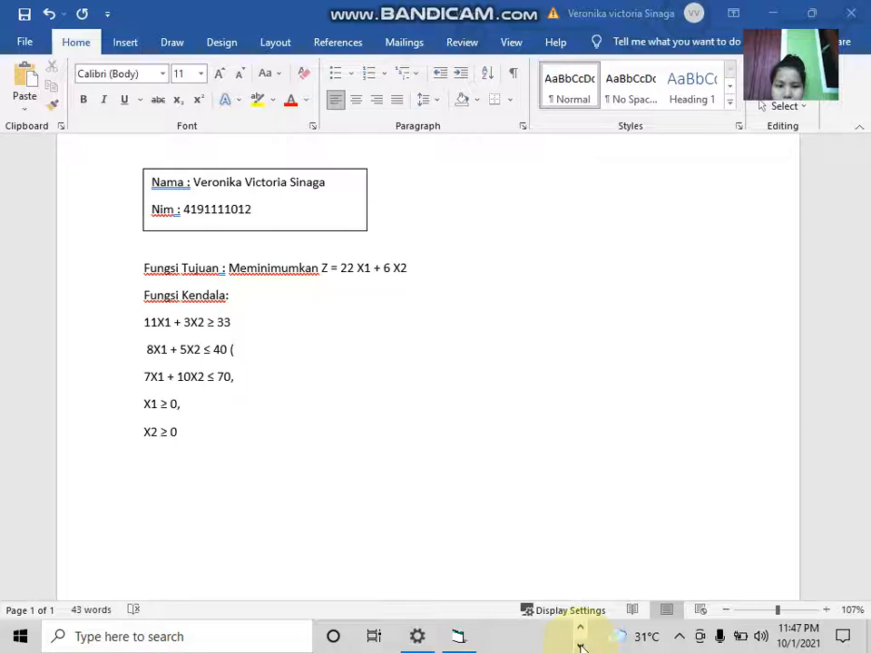
click(458, 636)
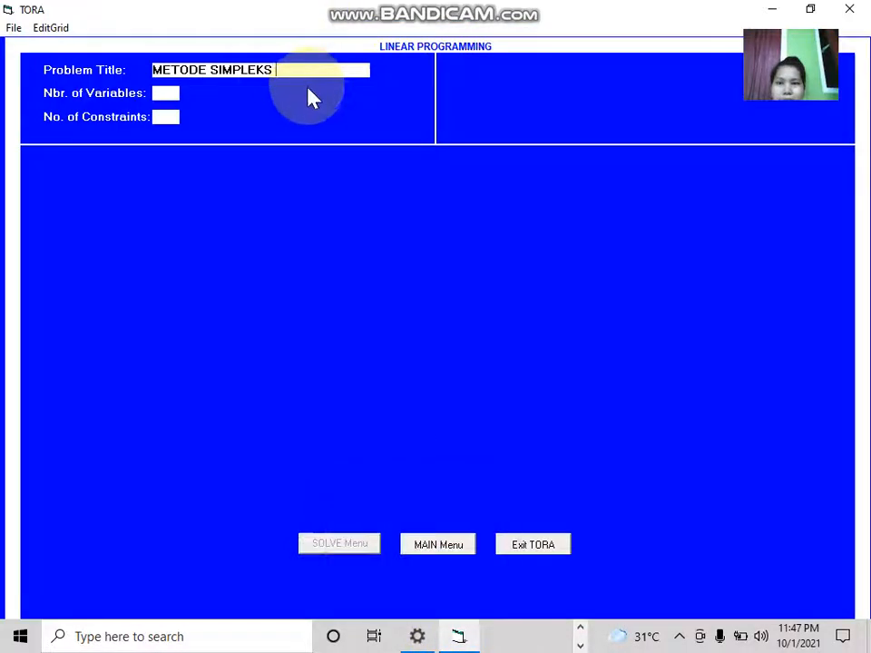
click(282, 71)
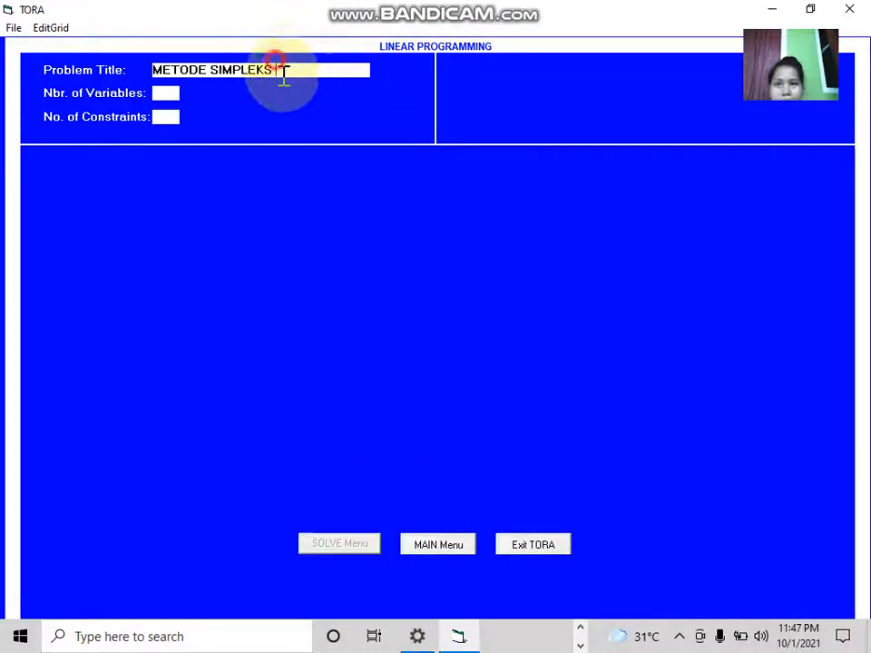
text((MINIMUM)
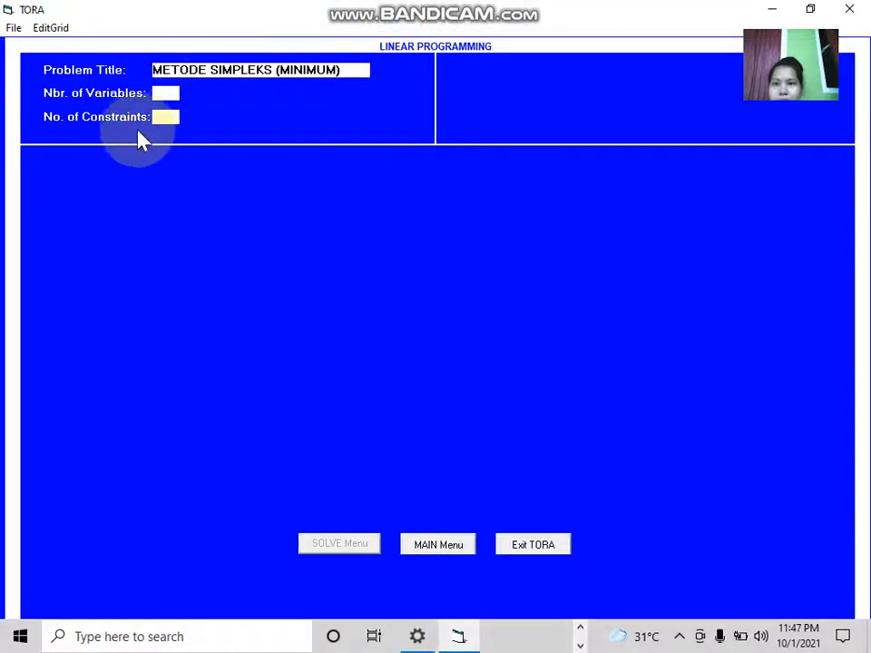
- Set the number of variables to 2 and constraints to 3, and initialize the input grid
click(165, 92)
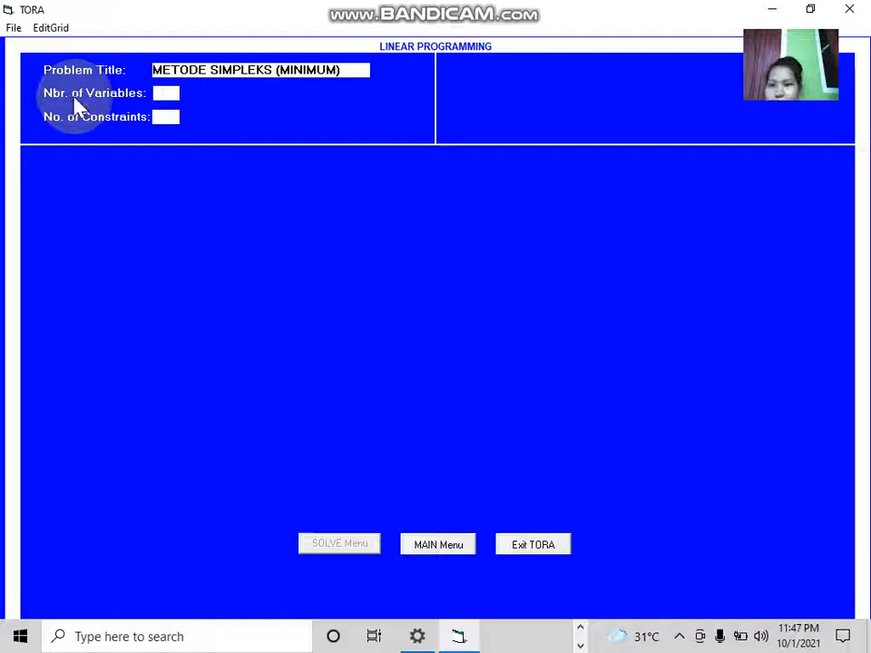
click(162, 96)
text(2)
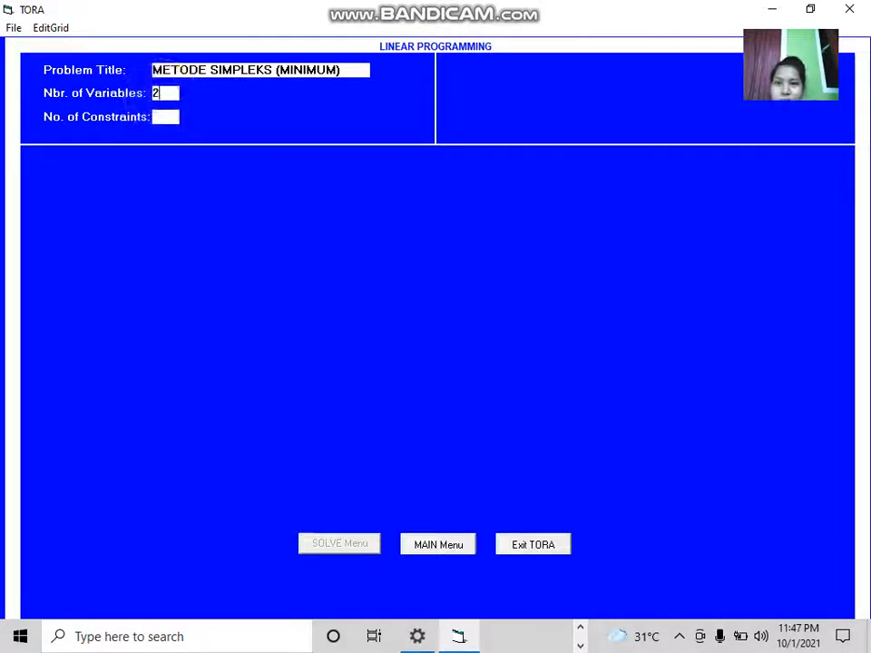
click(161, 97)
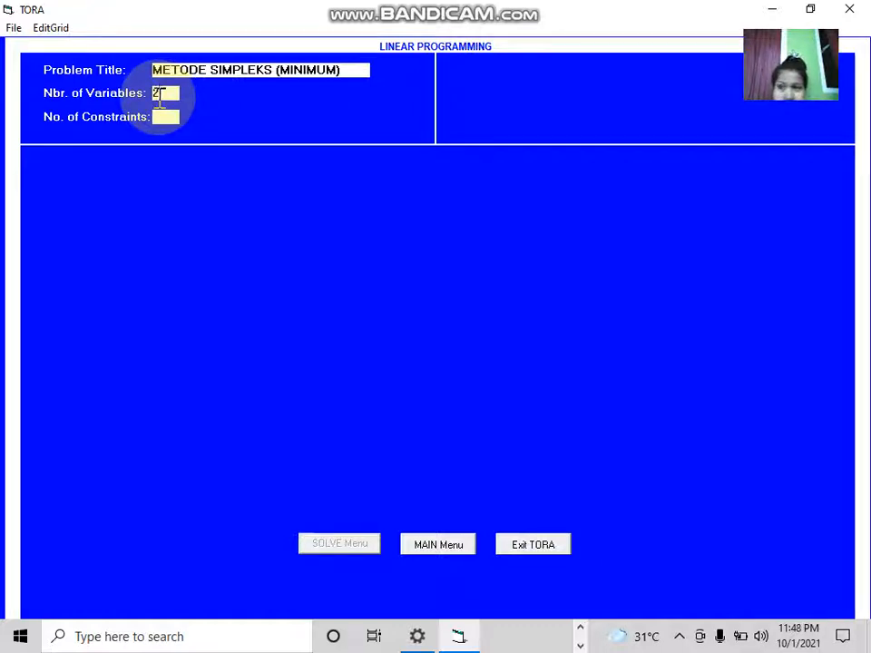
click(159, 97)
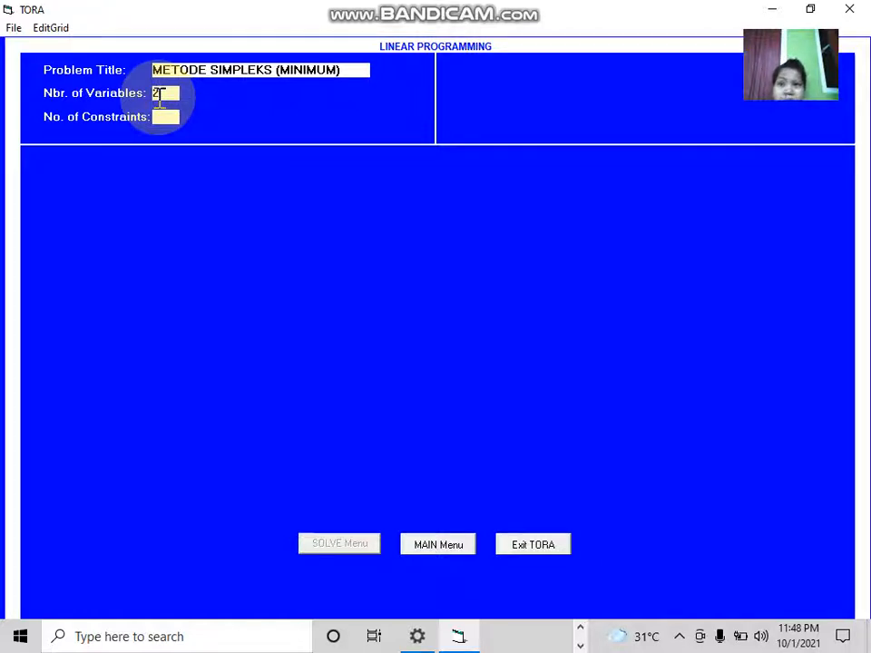
click(167, 117)
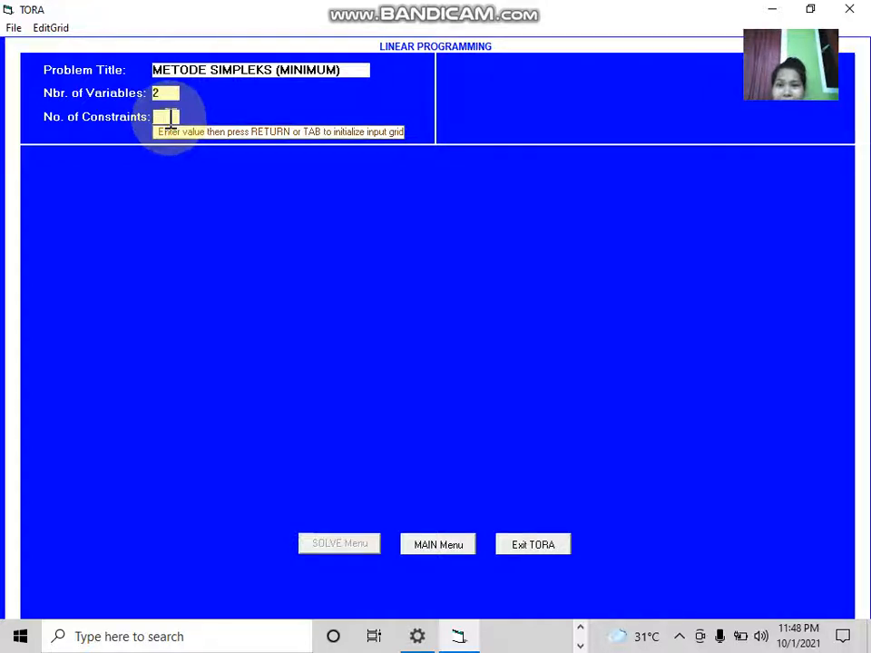
click(171, 118)
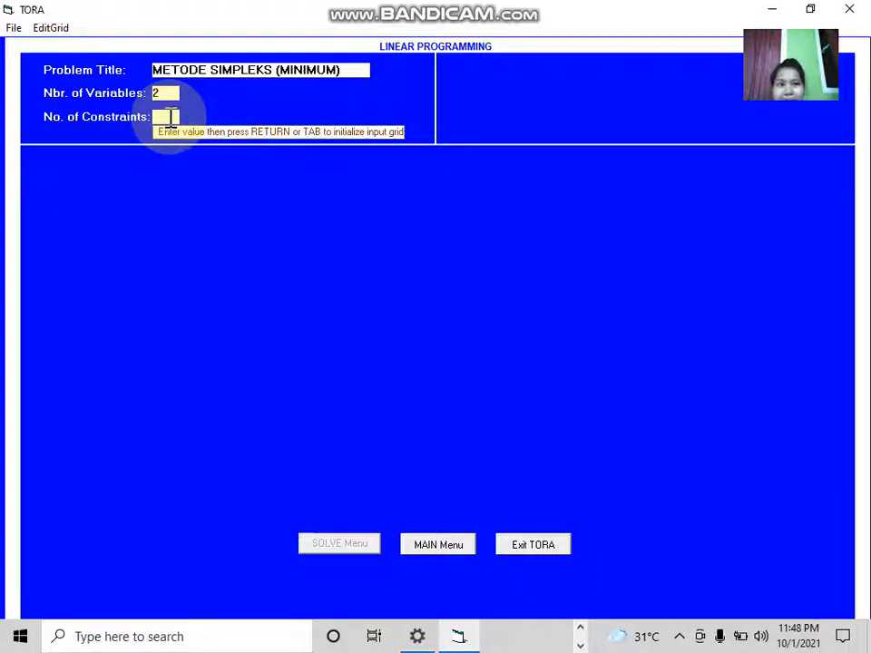
click(171, 118)
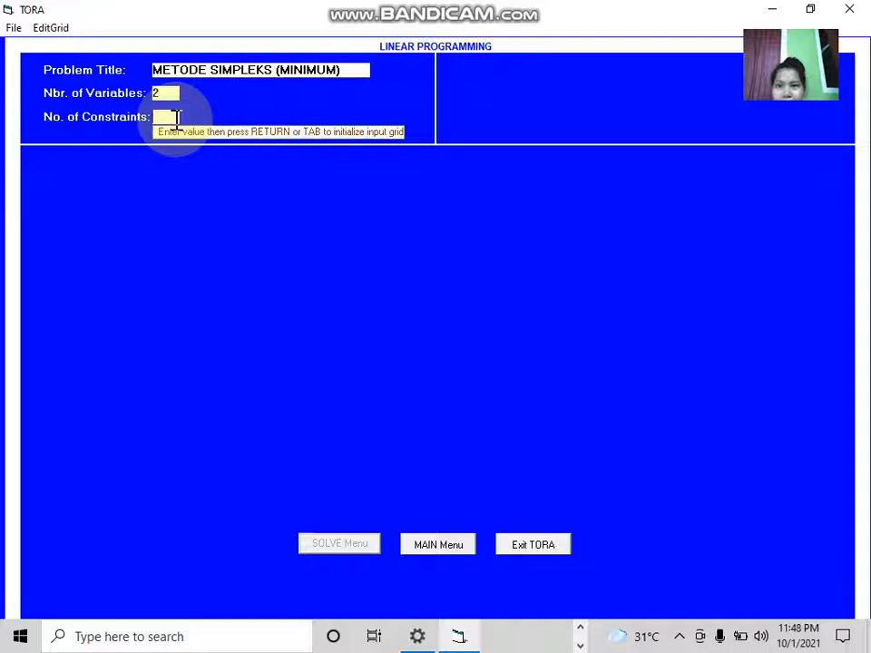
text(3)
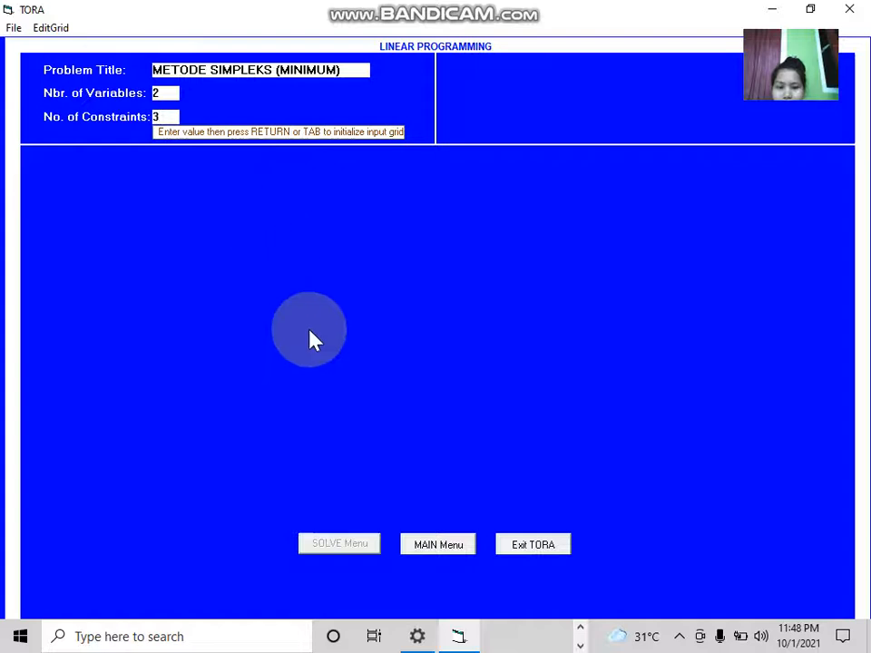
key(Return)
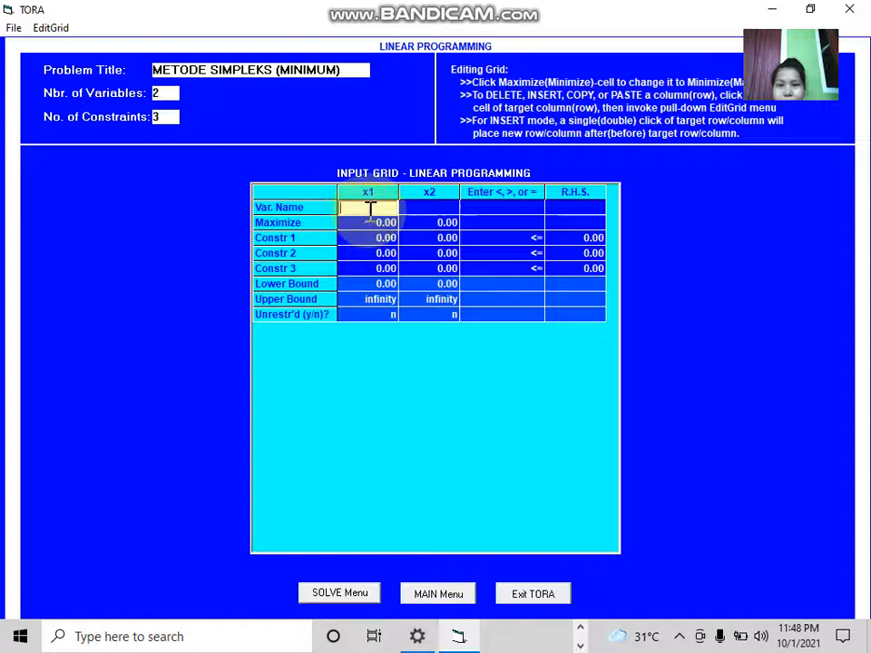
- Name the two variables X1 and X2 in the input grid and switch the objective to Minimize
text(x1)
click(446, 208)
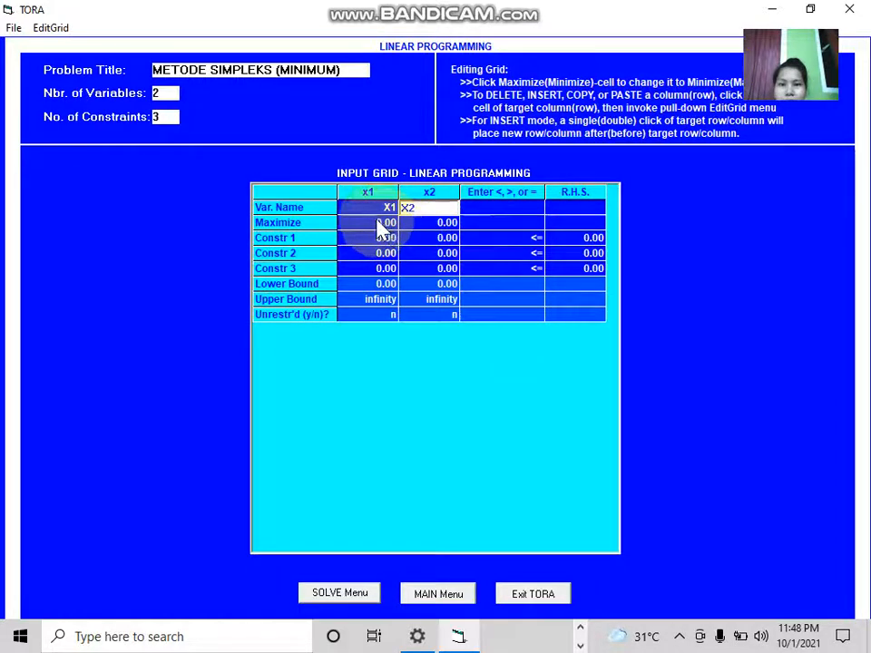
click(288, 224)
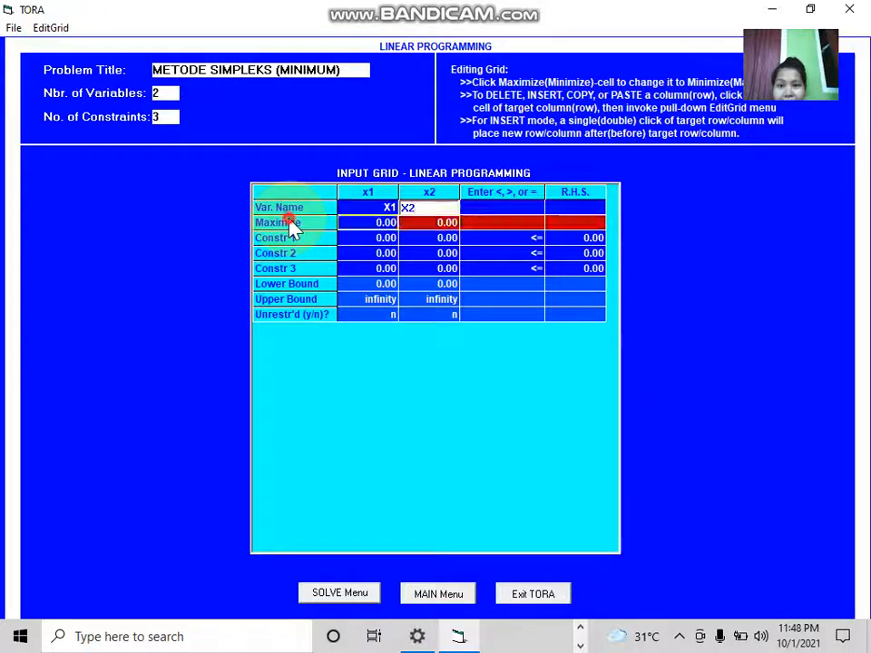
- Set the Minimize objective coefficients to 22 for X1 and 6 for X2
click(378, 223)
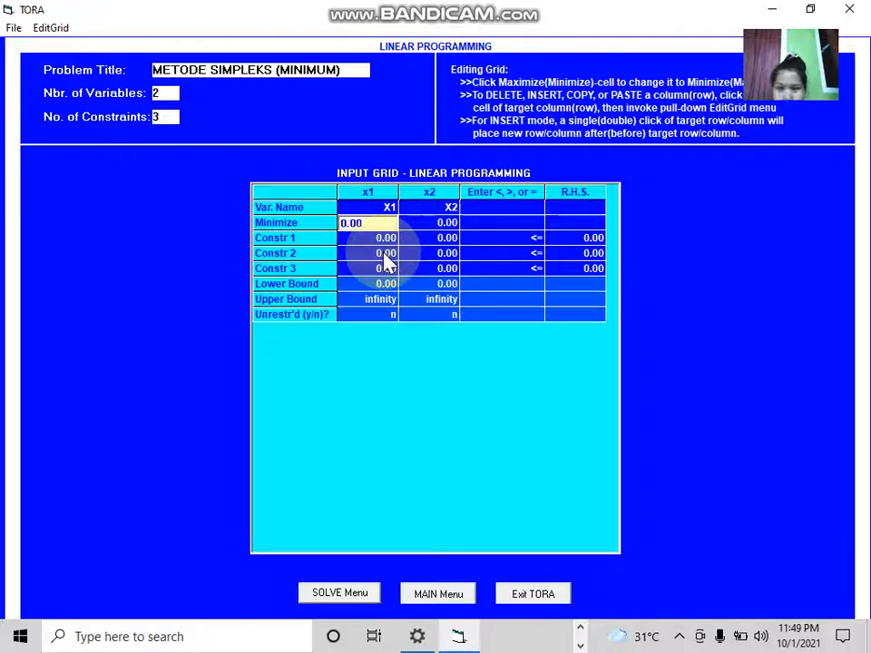
text(2)
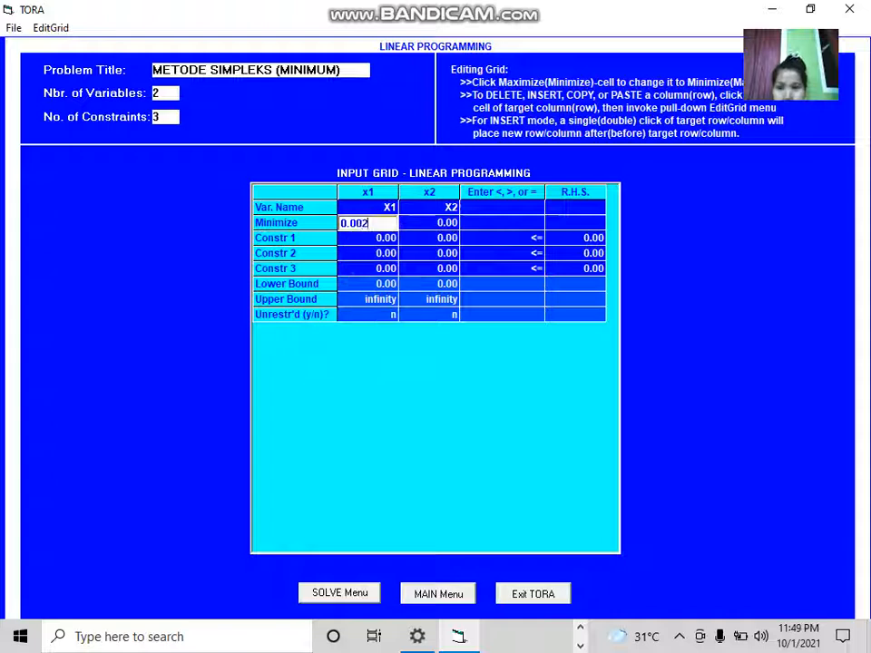
key(BackSpace)
key(BackSpace)
text(22)
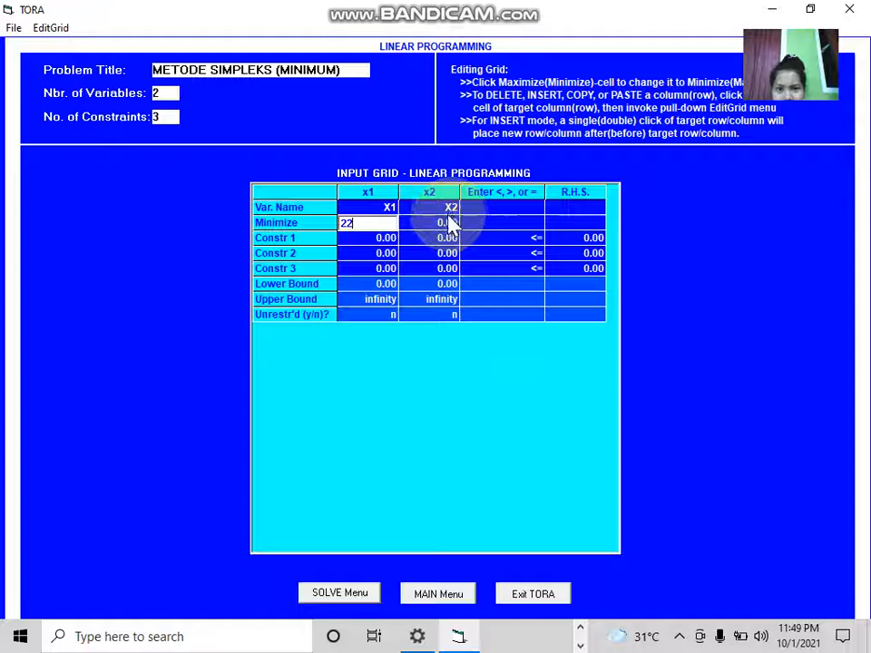
click(451, 214)
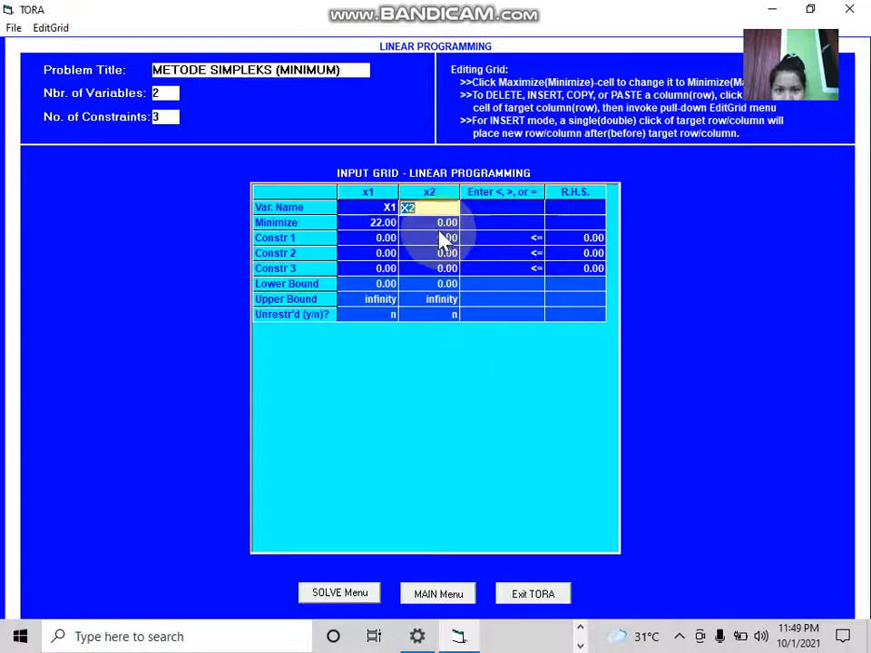
click(440, 223)
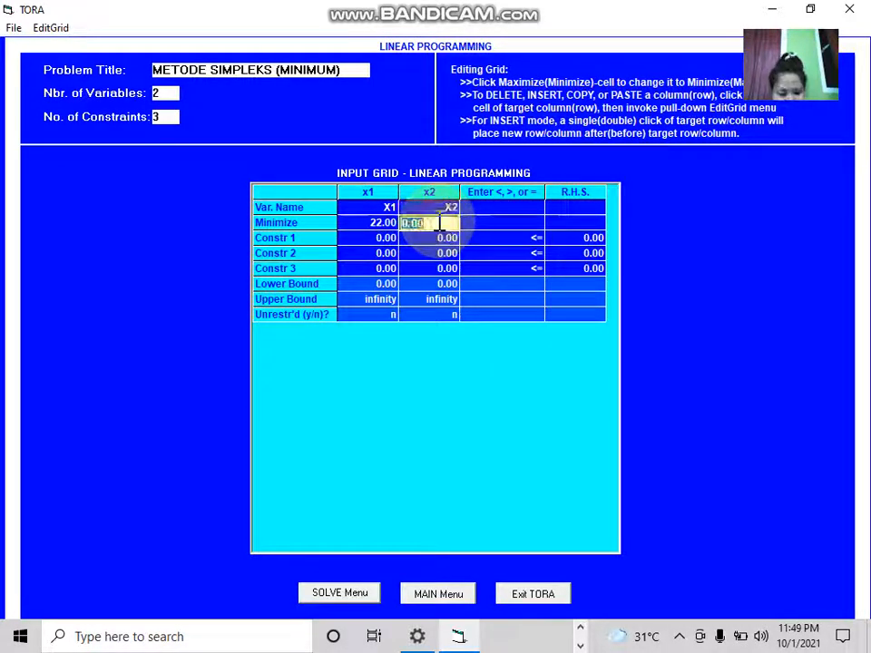
text(6)
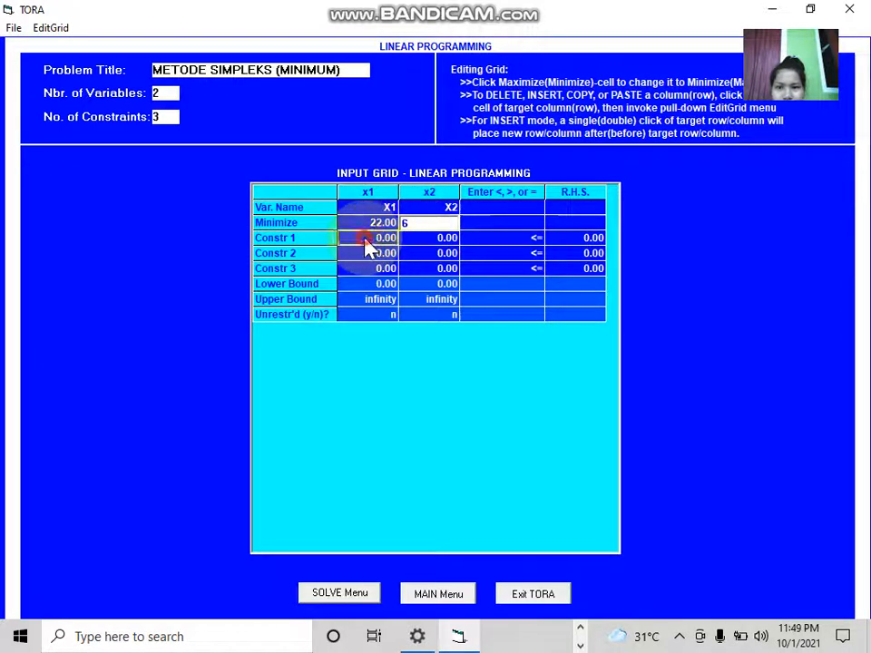
- Set the Constr 1 coefficients to 11 for X1 and 3 for X2
click(366, 238)
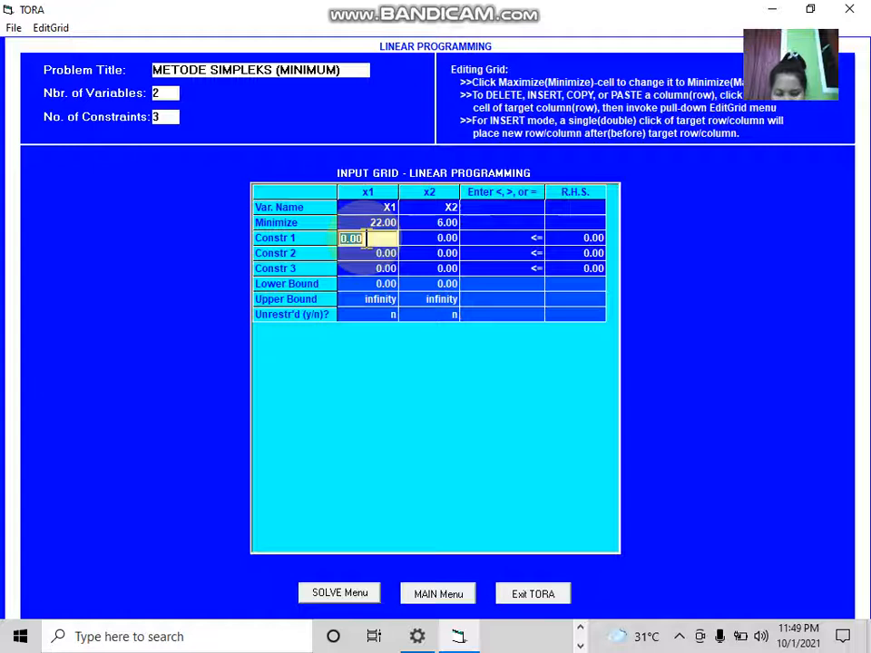
text(11)
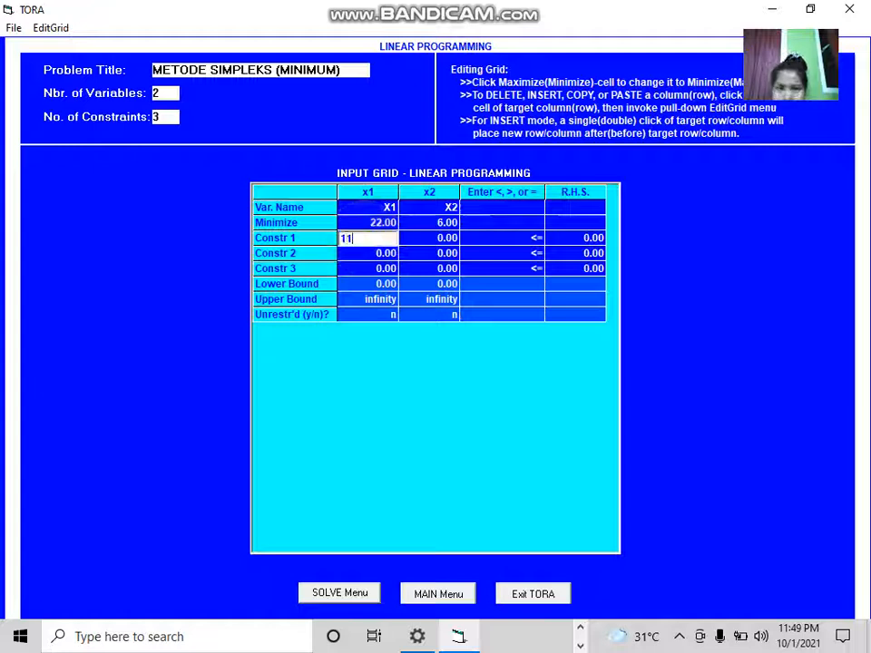
click(438, 238)
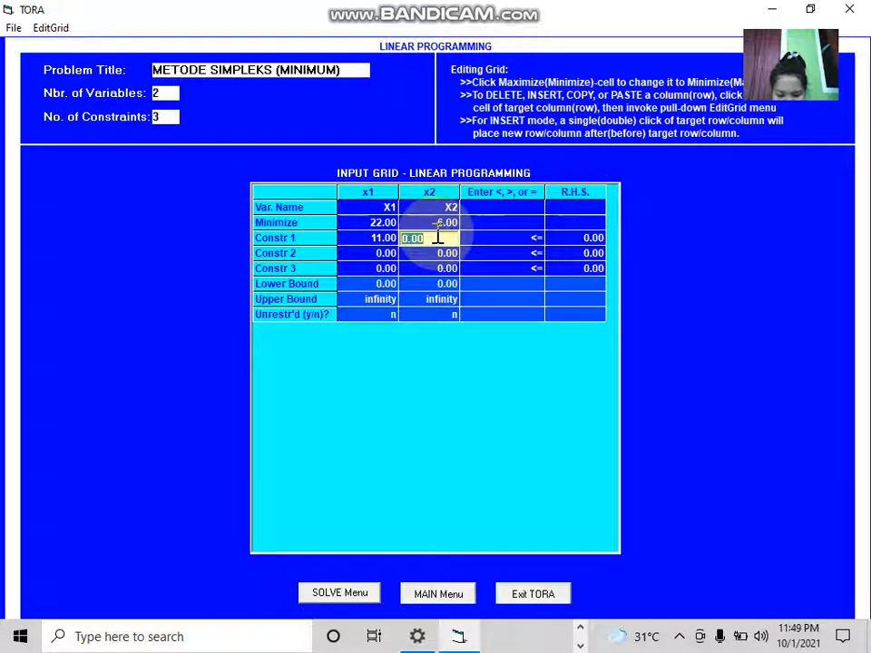
text(3)
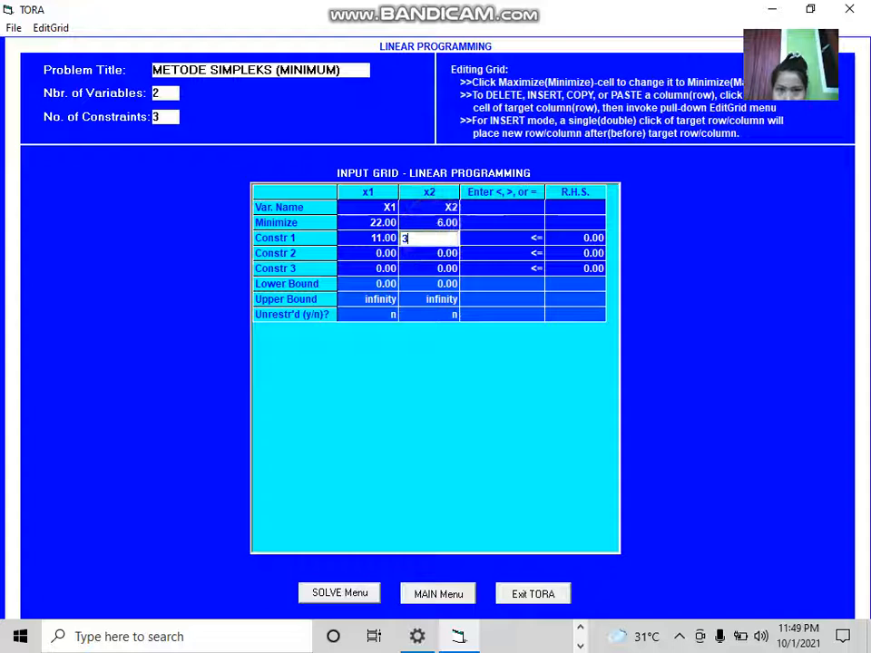
- Set the Constr 2 coefficients to 8 for X1 and 5 for X2
click(390, 254)
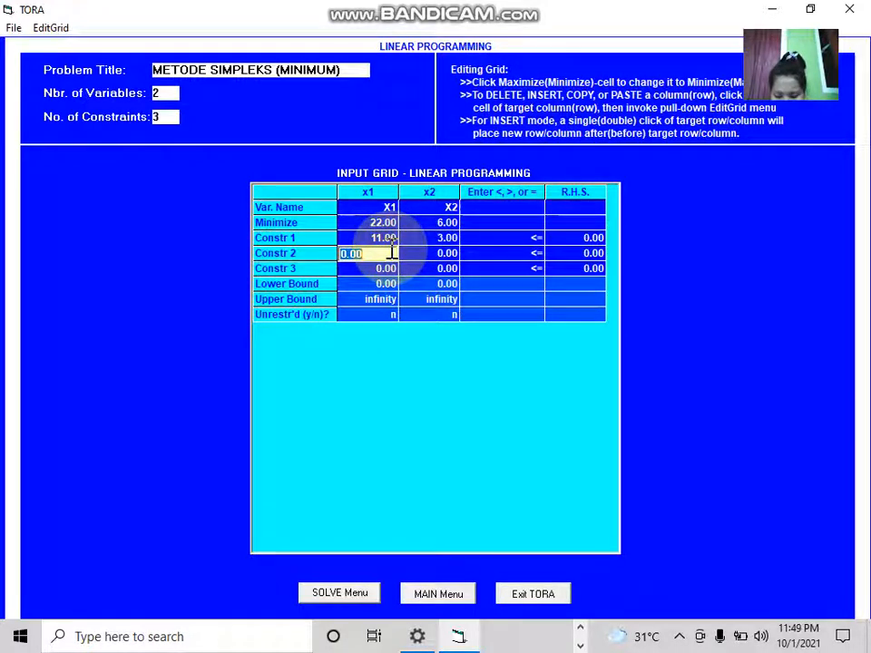
text(8)
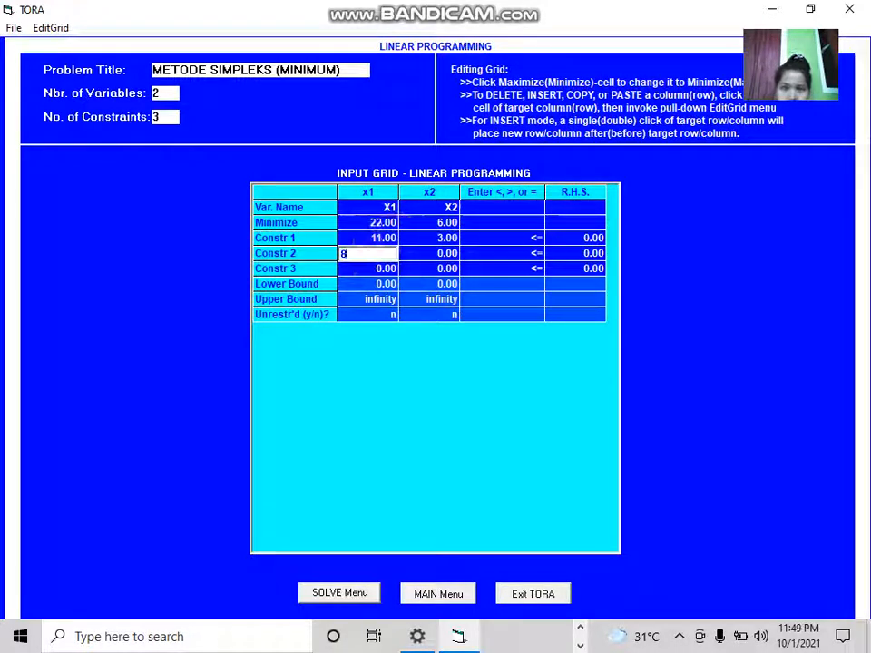
click(448, 254)
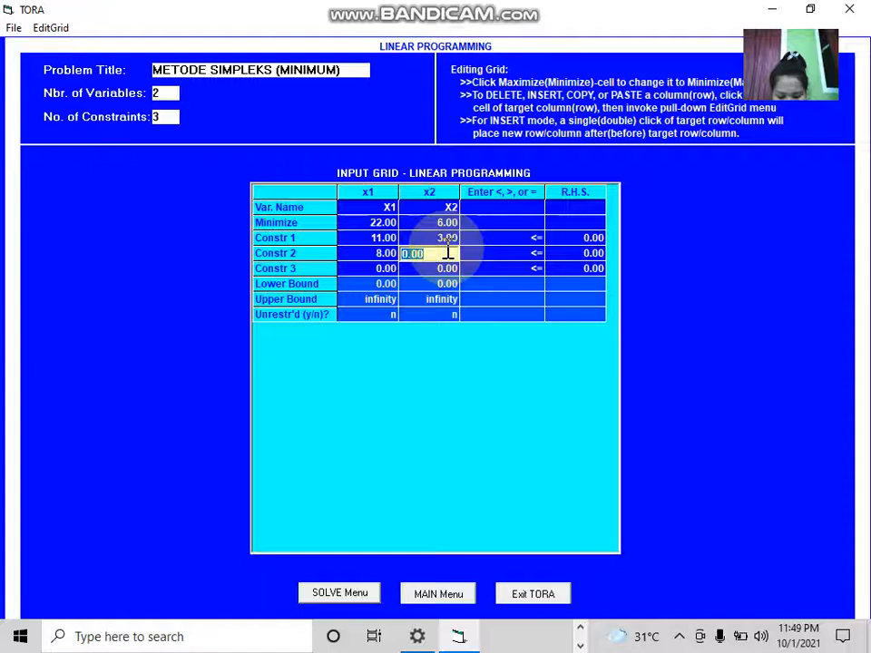
text(5)
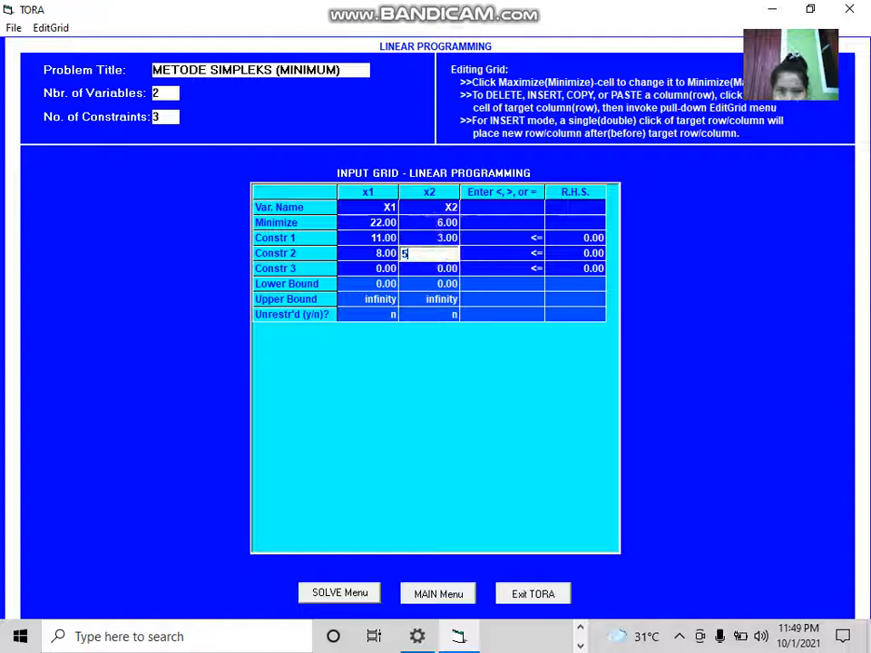
- Set the Constr 3 coefficients to 7 for X1 and 40 for X2
click(376, 269)
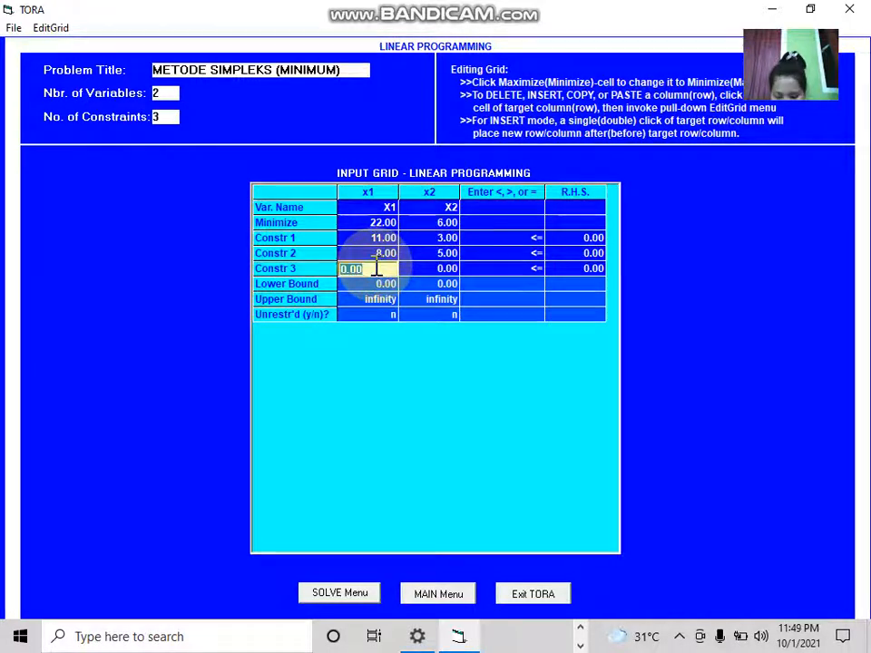
text(7)
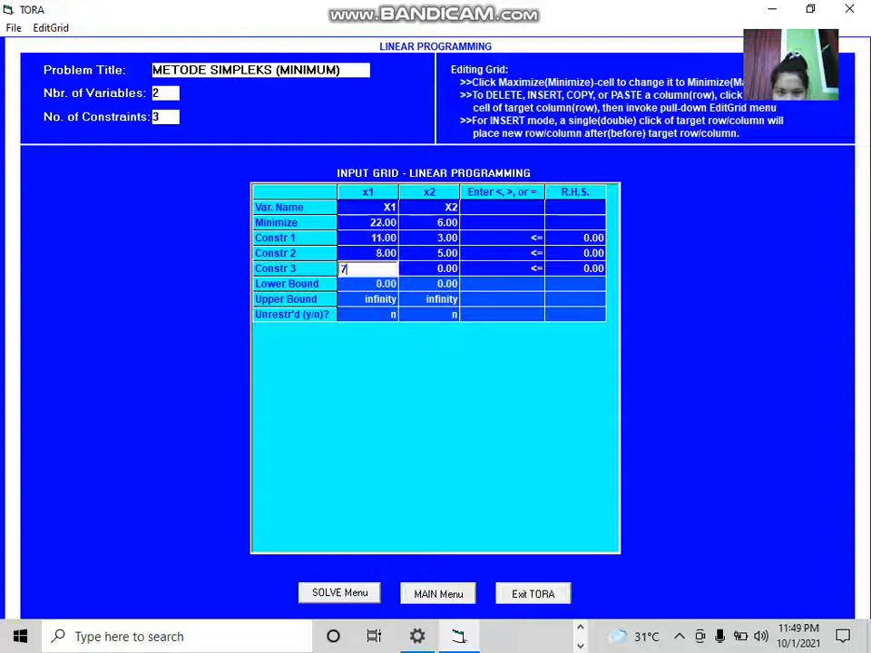
click(439, 269)
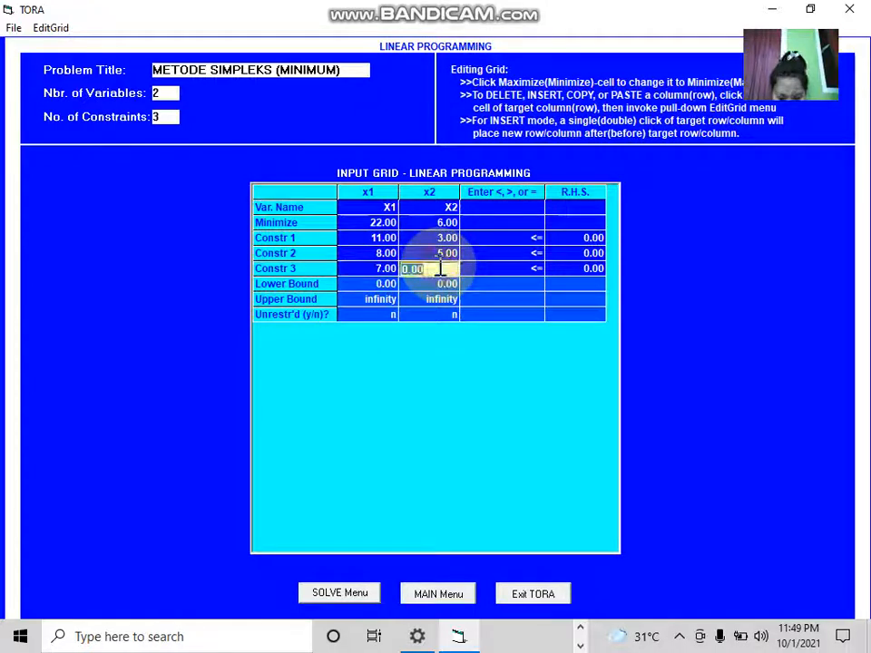
text(40)
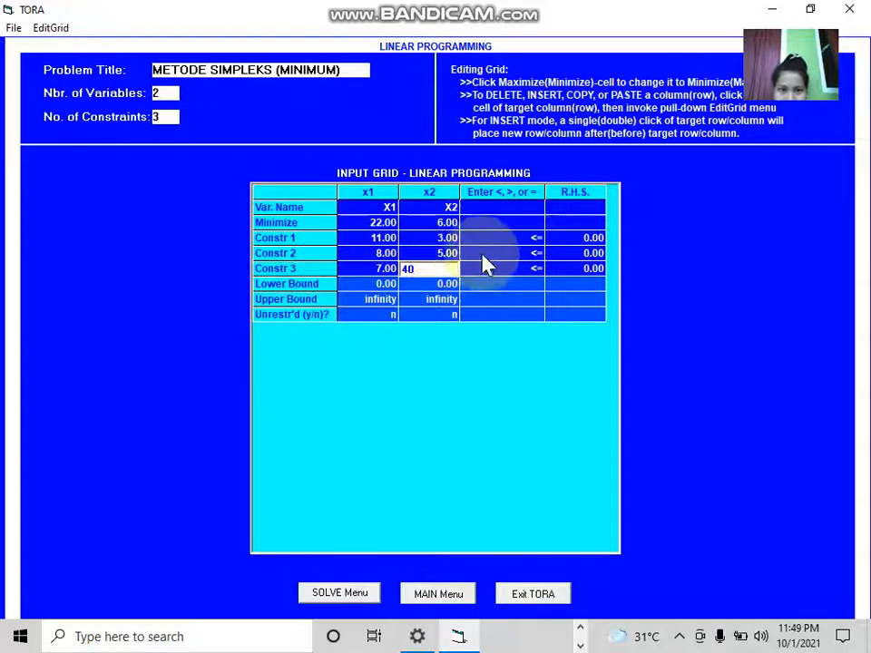
key(Return)
- Change the Constr 1 relation to >= and set its right-hand side to 33
click(535, 238)
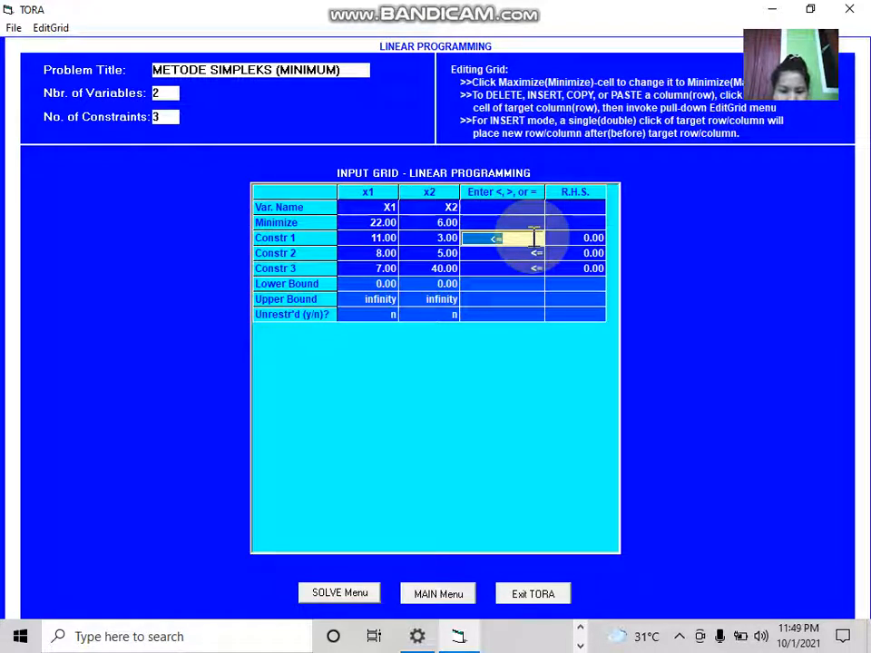
text(>=)
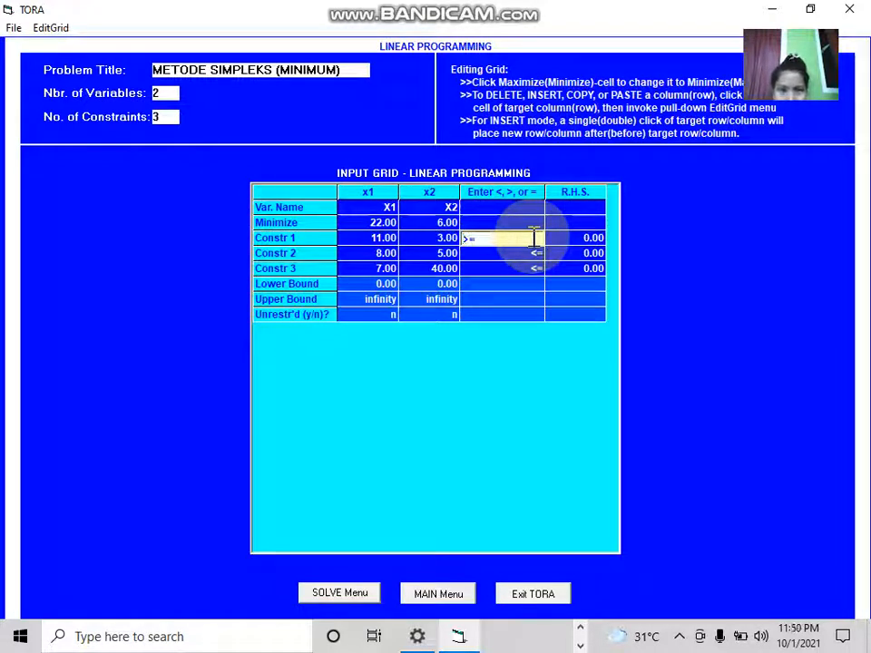
click(580, 240)
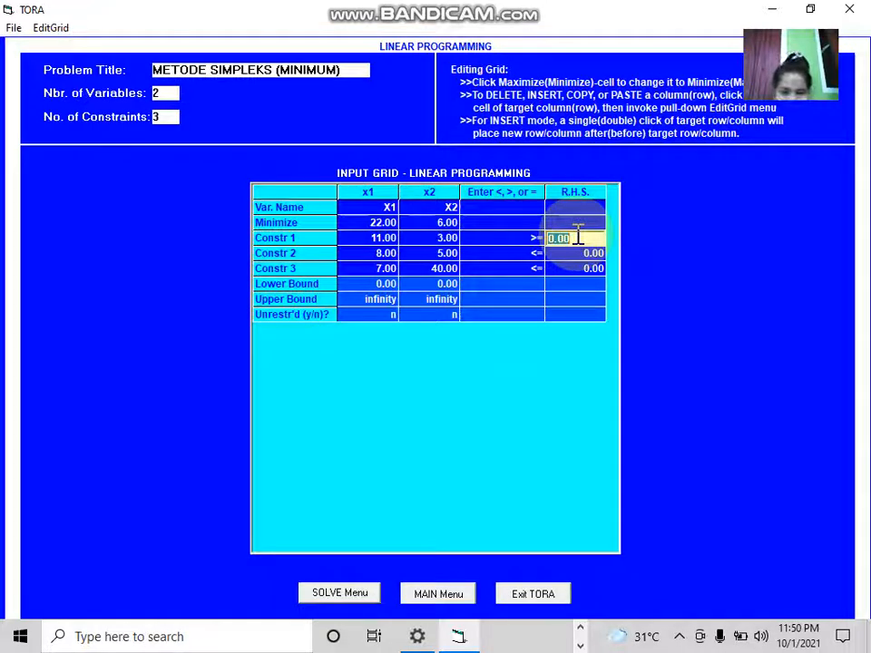
text(33)
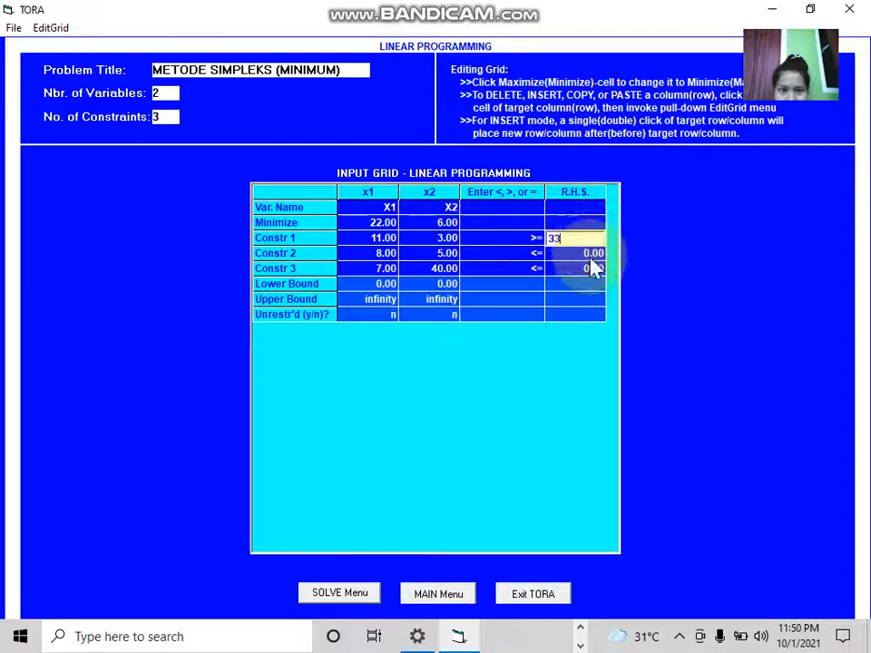
- Set the right-hand side of Constr 2 to 40 and of Constr 3 to 7
click(591, 254)
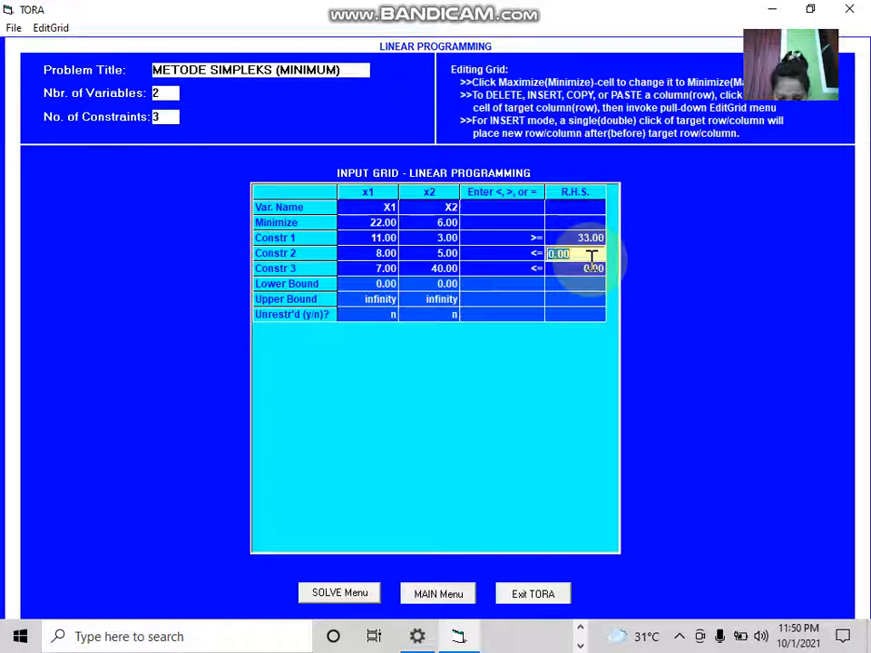
text(40)
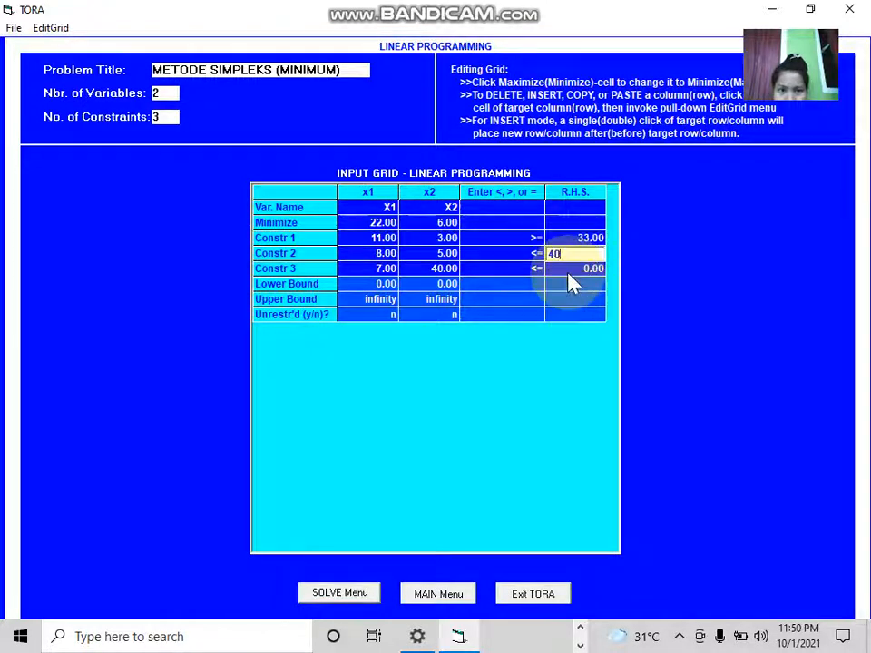
click(567, 268)
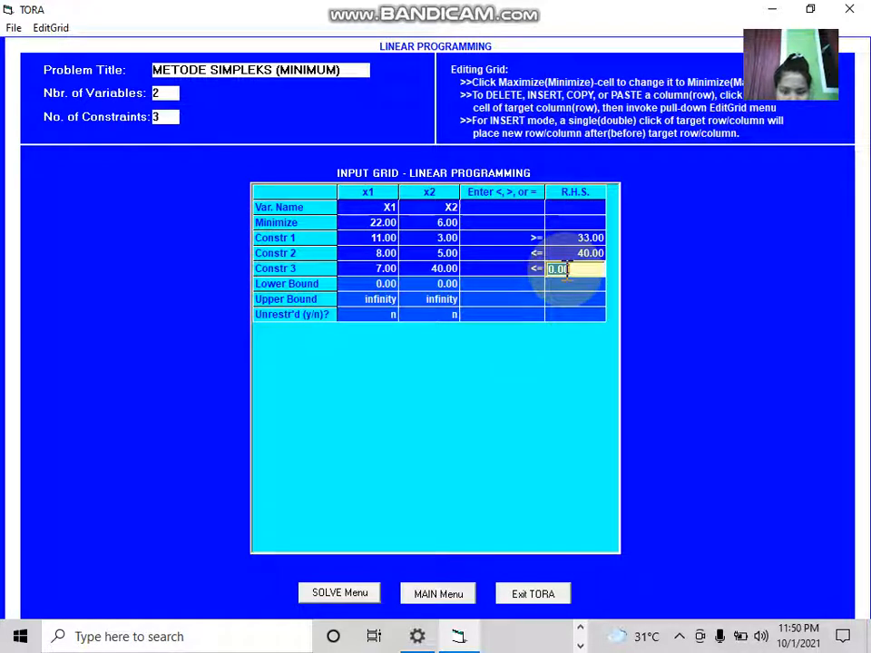
text(7)
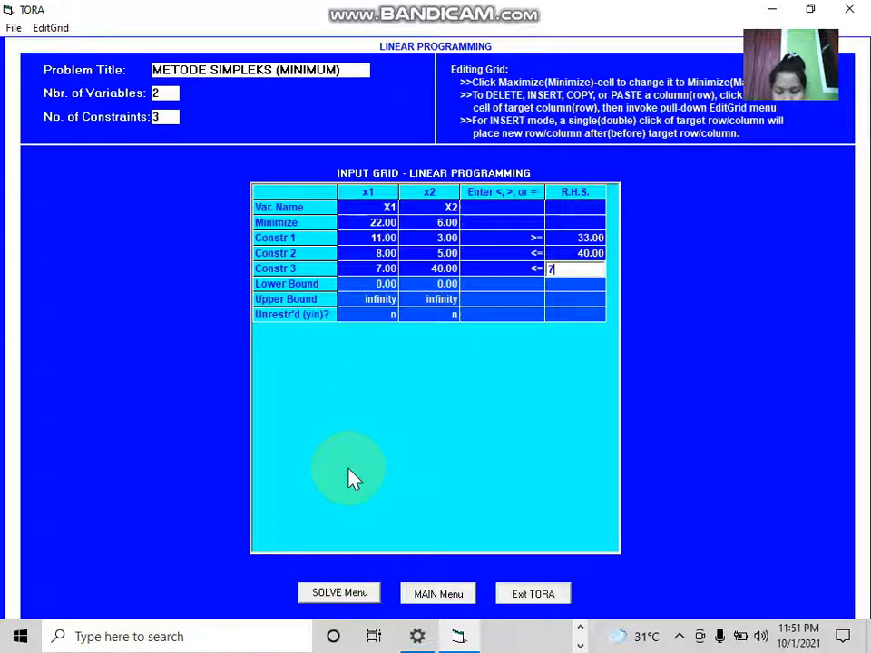
- Proceed to solving the problem and save its data in Documents as a text file named TORA222
click(333, 595)
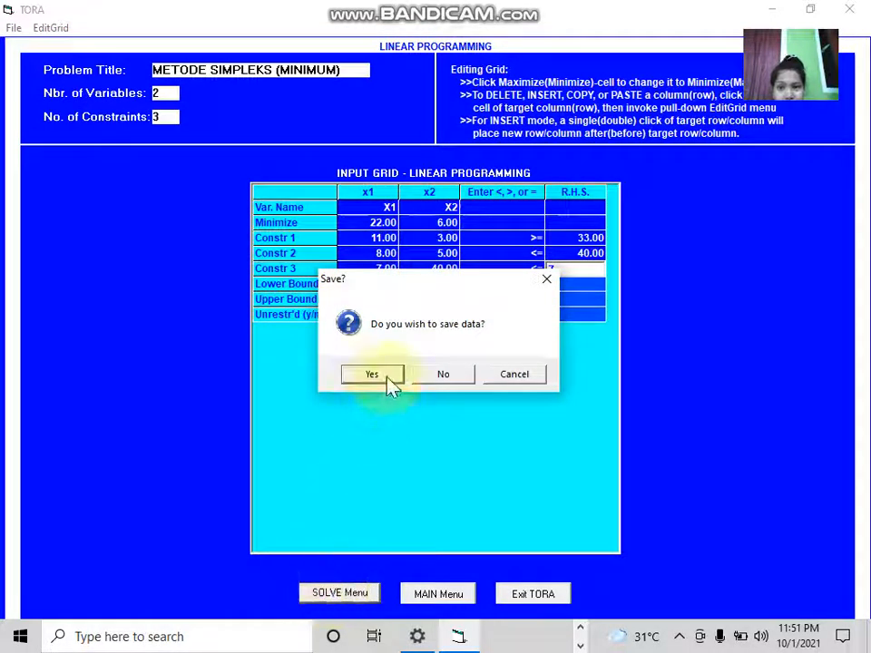
click(372, 374)
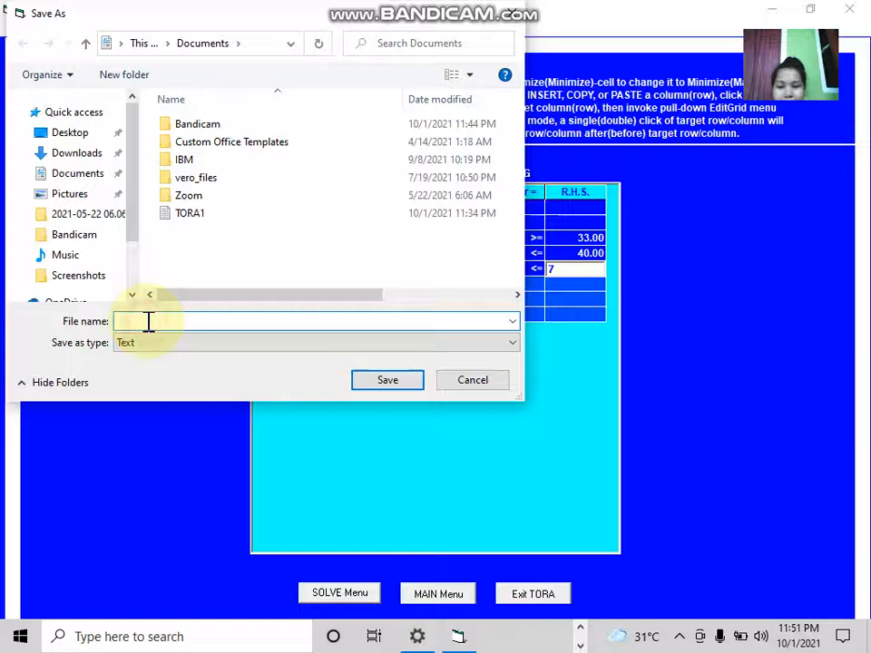
text(TORA2)
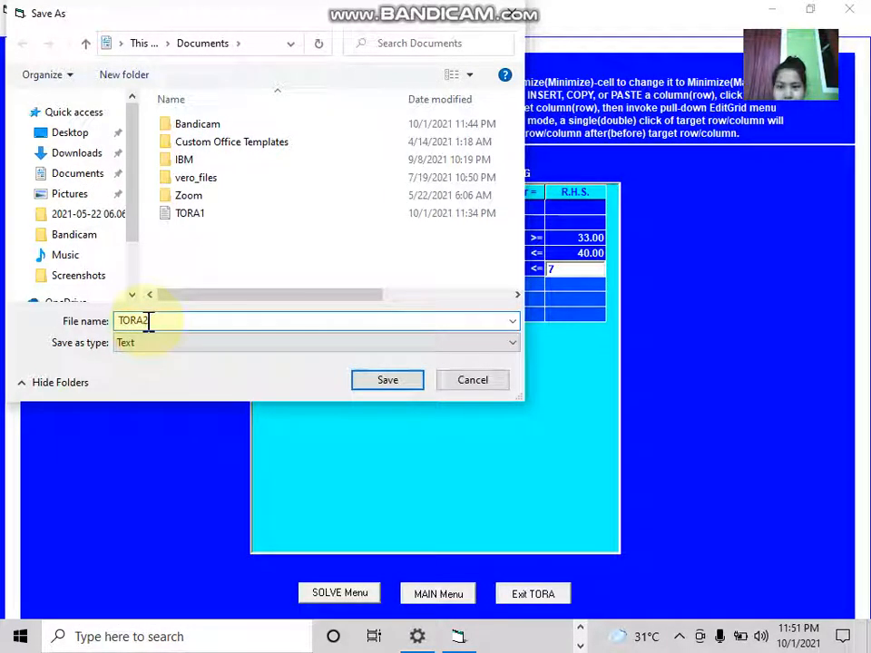
text(2)
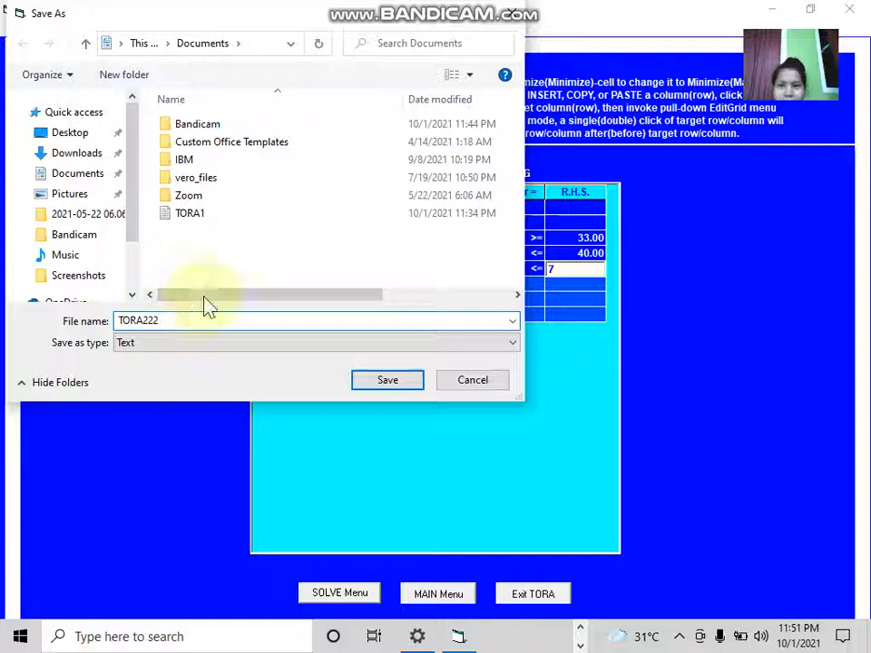
click(367, 382)
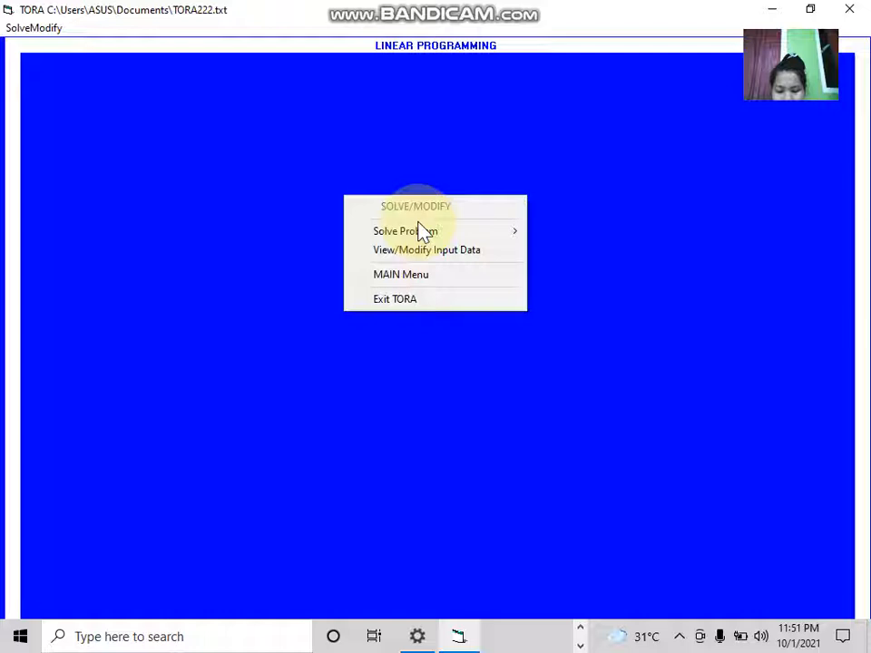
- Solve the problem algebraically by iterations from an all-slack starting solution, accepting the Two-phase method
mouse_move(476, 234)
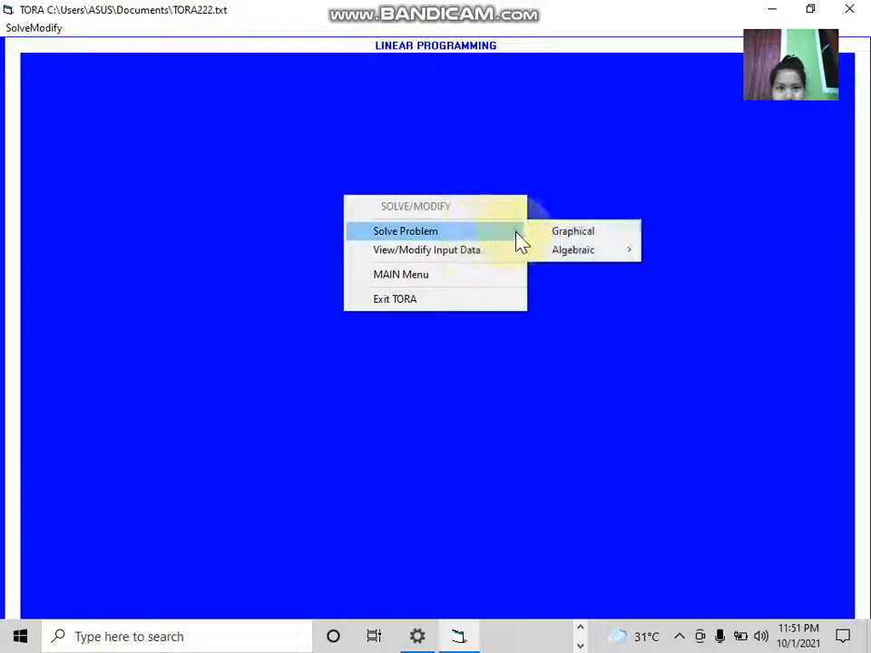
mouse_move(565, 254)
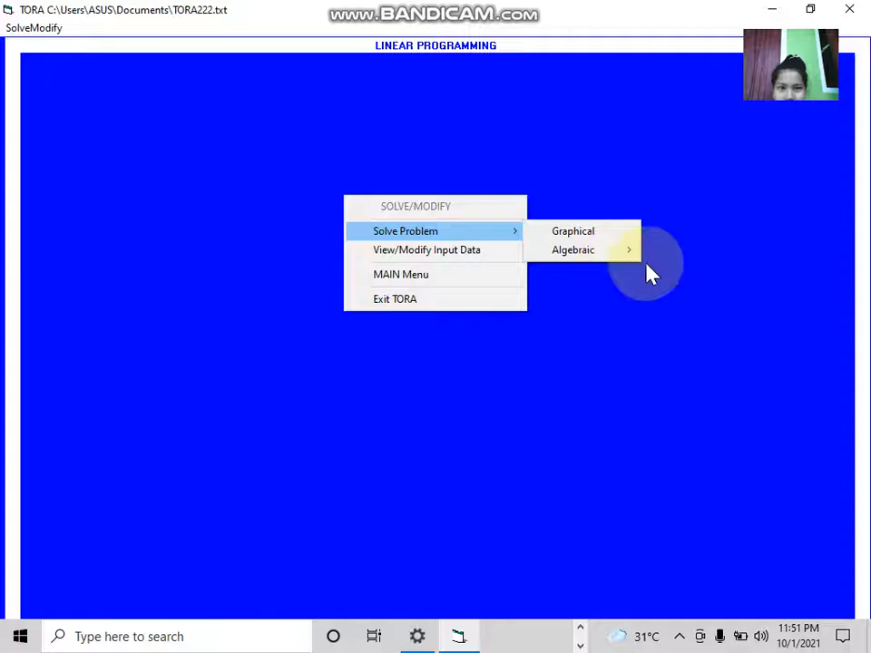
mouse_move(626, 255)
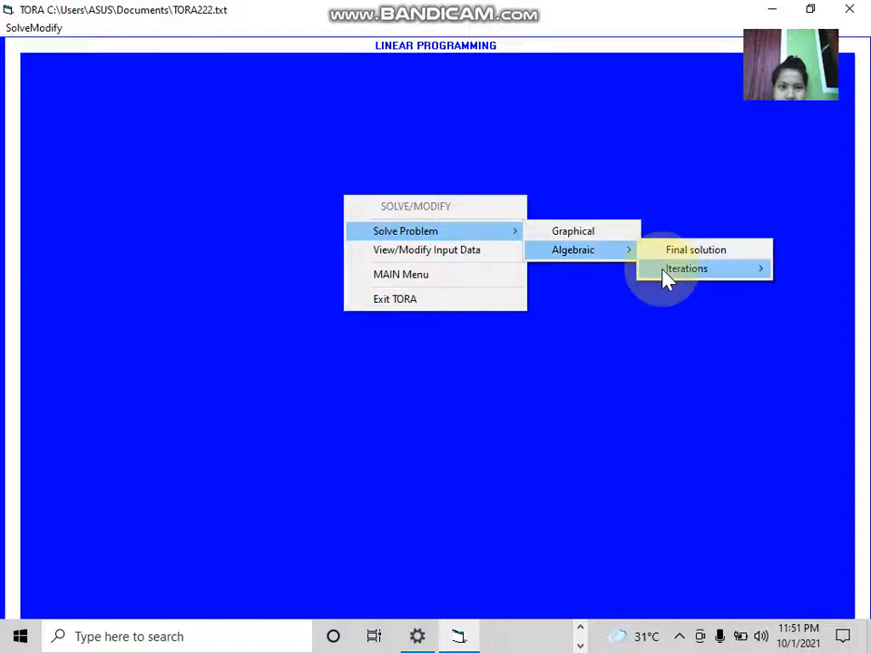
mouse_move(665, 278)
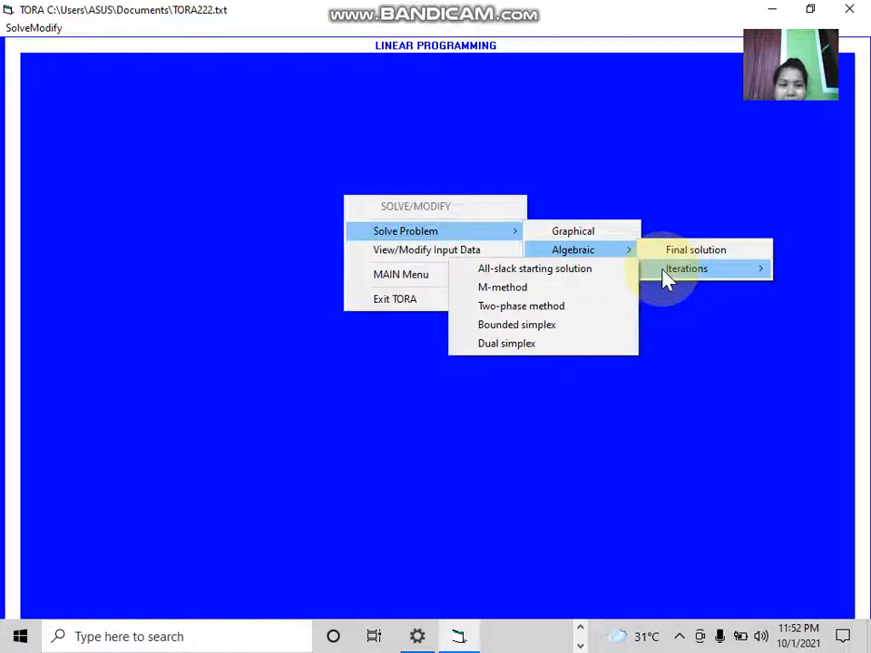
click(614, 278)
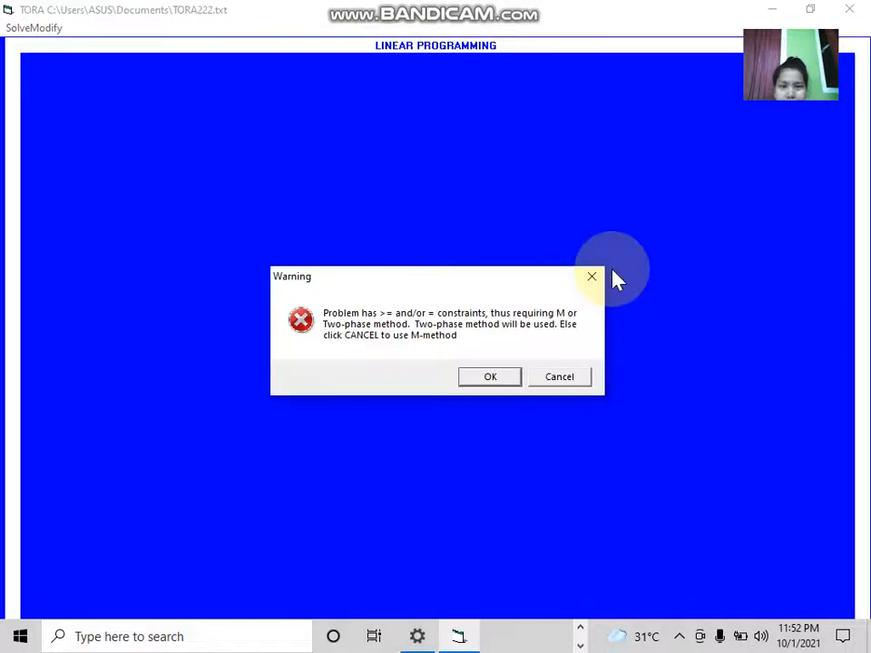
click(491, 378)
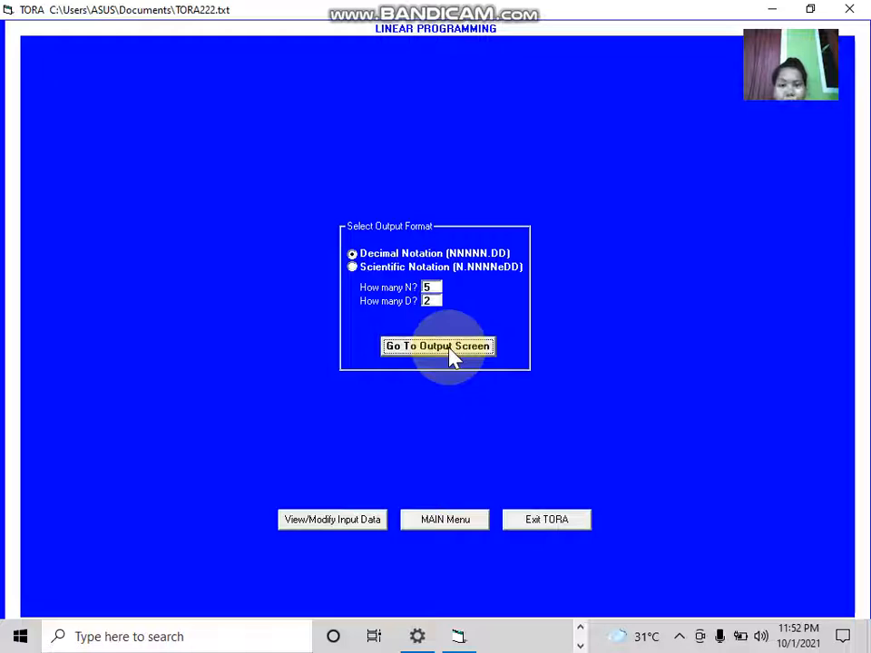
- Open the simplex tableau output with the default decimal format and generate all iterations, dismissing the Phase 1 notice
click(450, 354)
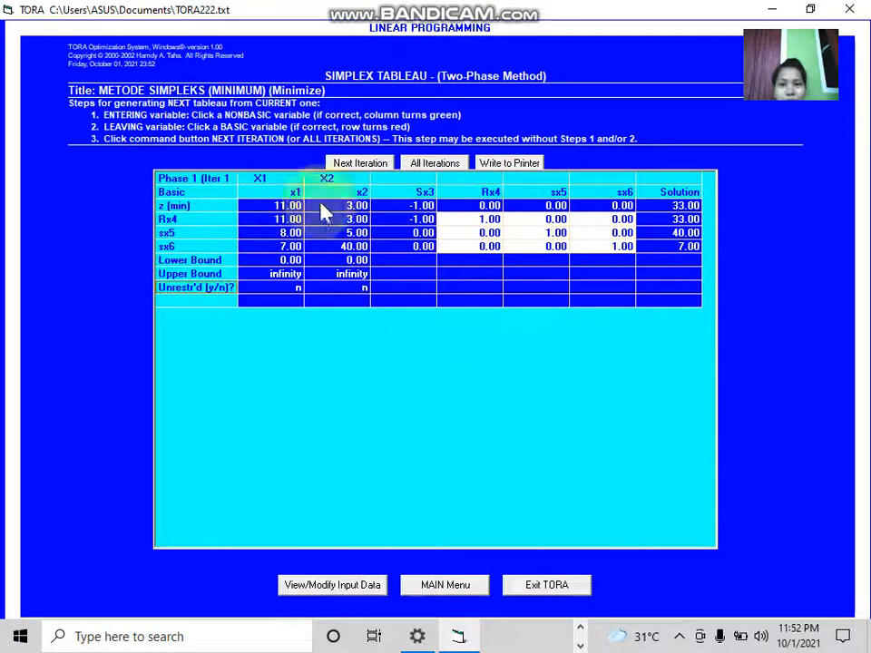
click(438, 166)
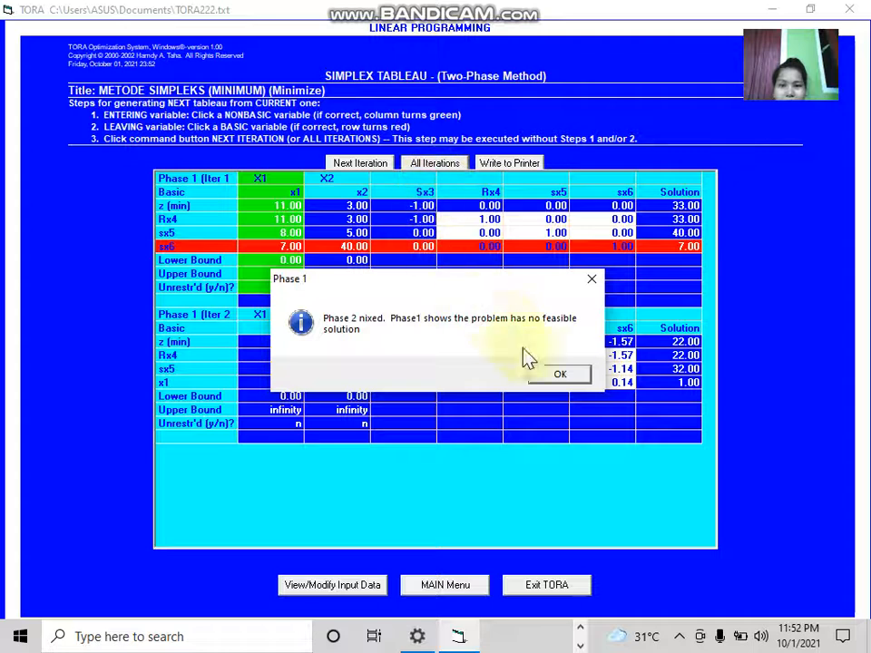
click(568, 384)
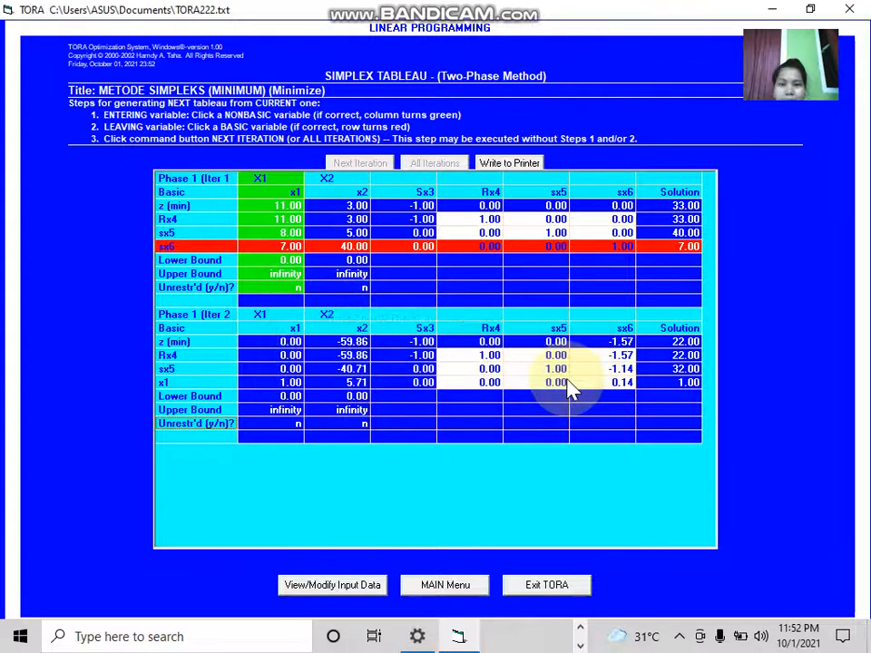